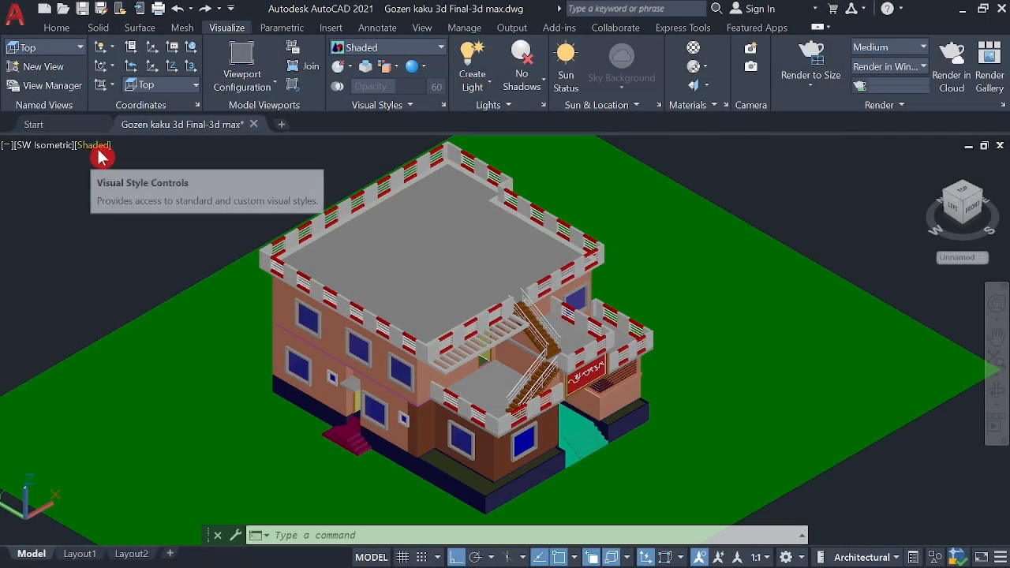
Set the house model's visual style to 2D Wireframe and switch to the Top view
{"action": "left_click", "coordinate": [99, 152]}
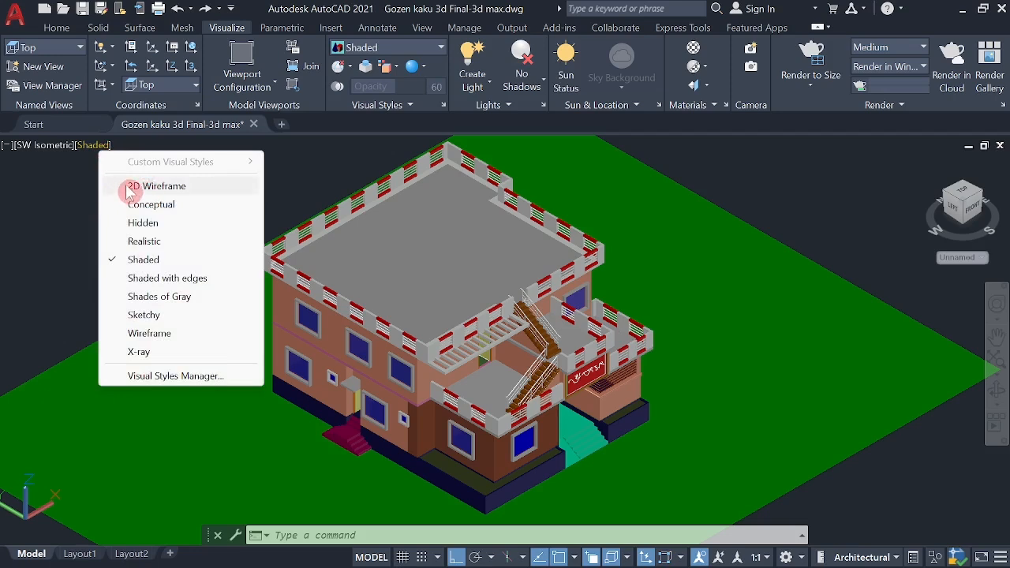
{"action": "left_click", "coordinate": [189, 192]}
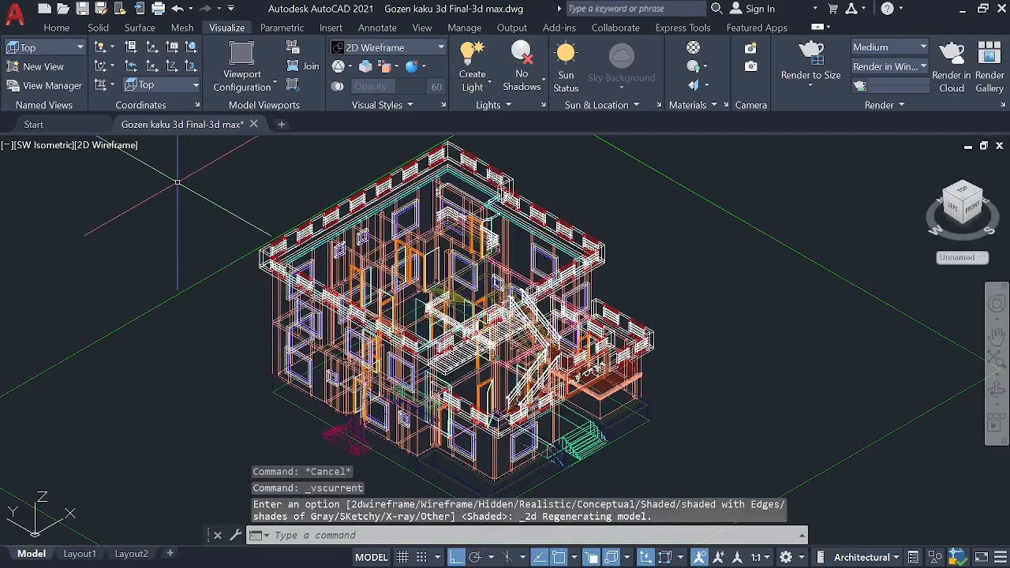
{"action": "left_click", "coordinate": [50, 148]}
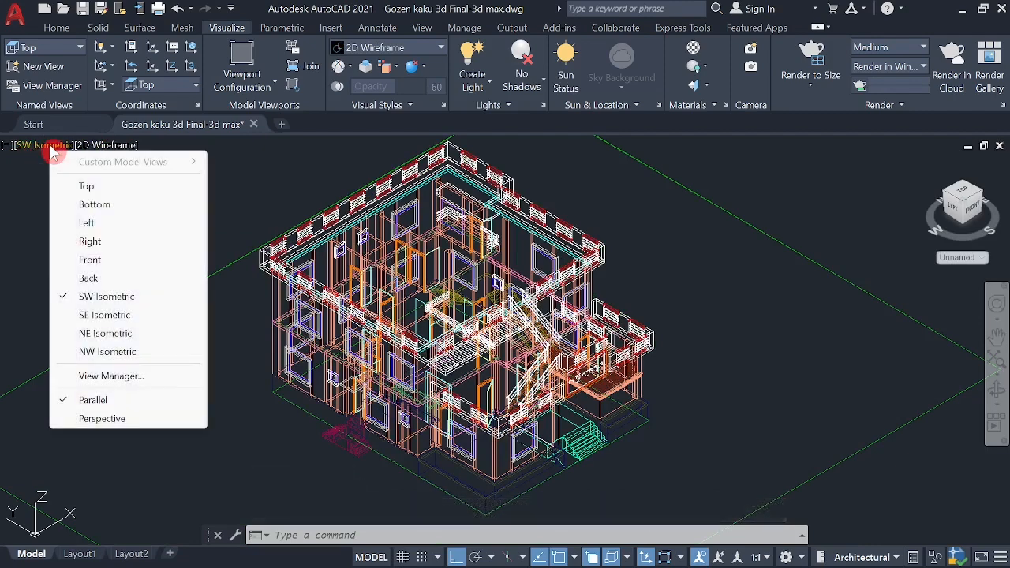
{"action": "left_click", "coordinate": [114, 191]}
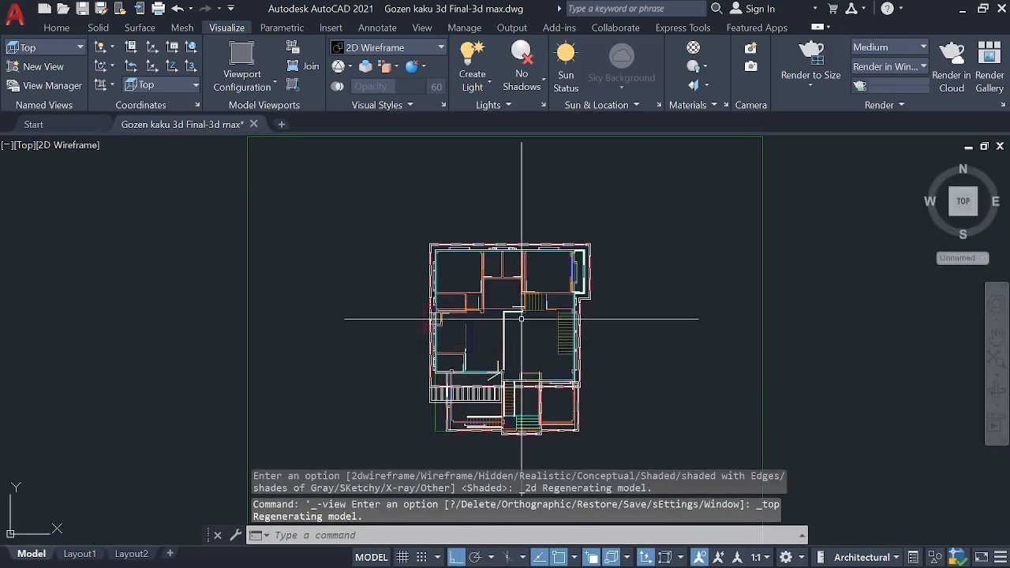
Draw a circle with a 200' radius around the house, centred near the middle of the floor plan
{"action": "scroll", "coordinate": [484, 226], "scroll_direction": "down", "scroll_amount": 5}
{"action": "scroll", "coordinate": [476, 235], "scroll_direction": "up", "scroll_amount": 7}
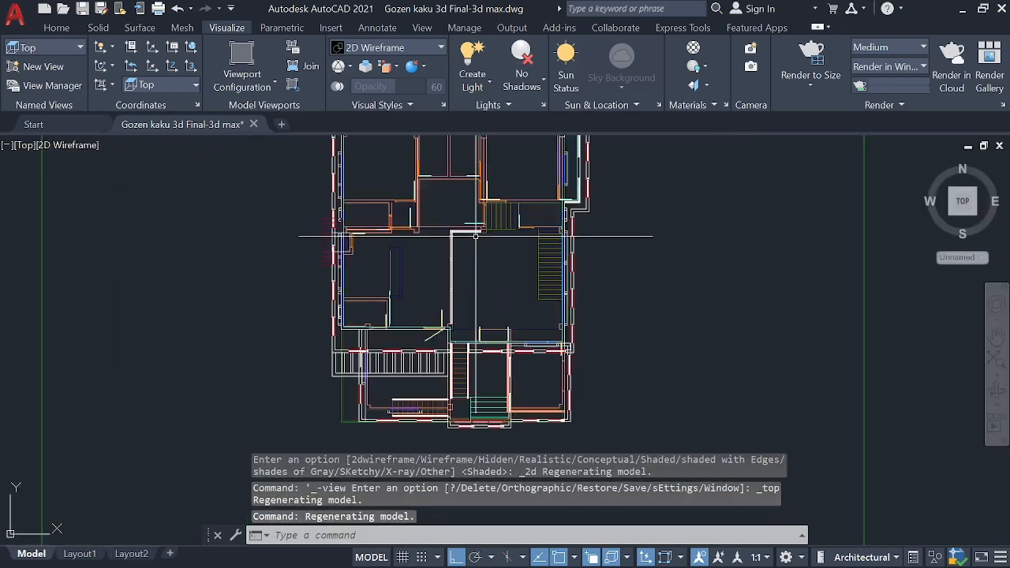
{"action": "scroll", "coordinate": [475, 236], "scroll_direction": "up", "scroll_amount": 2}
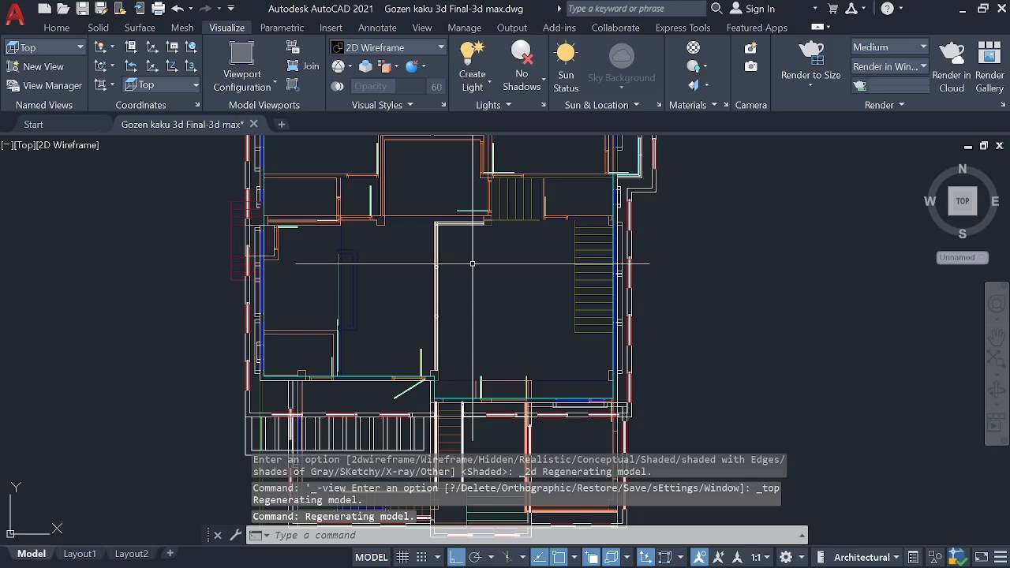
{"action": "scroll", "coordinate": [472, 264], "scroll_direction": "down", "scroll_amount": 2}
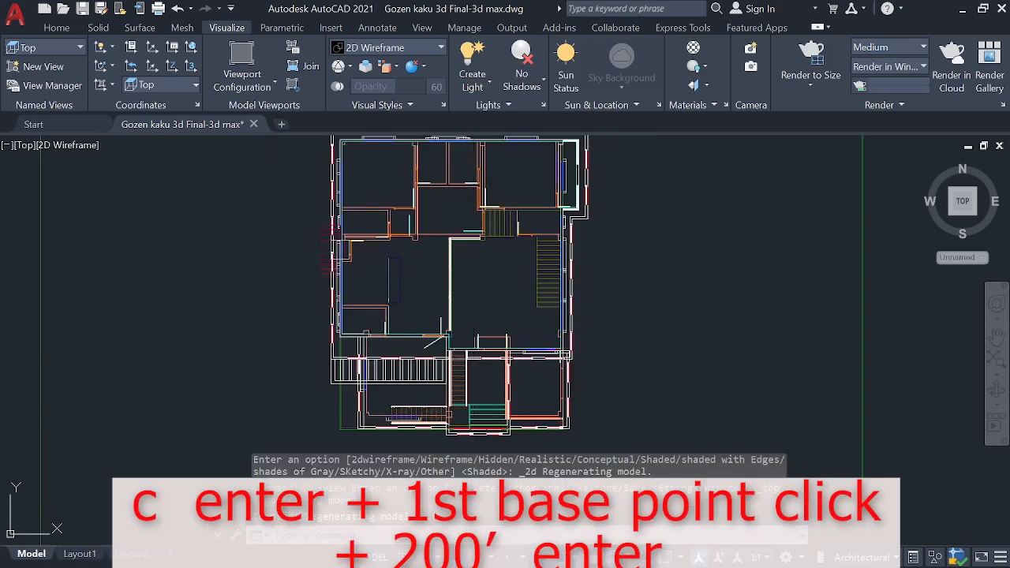
{"action": "key", "text": "Return"}
{"action": "scroll", "coordinate": [465, 280], "scroll_direction": "down", "scroll_amount": 2}
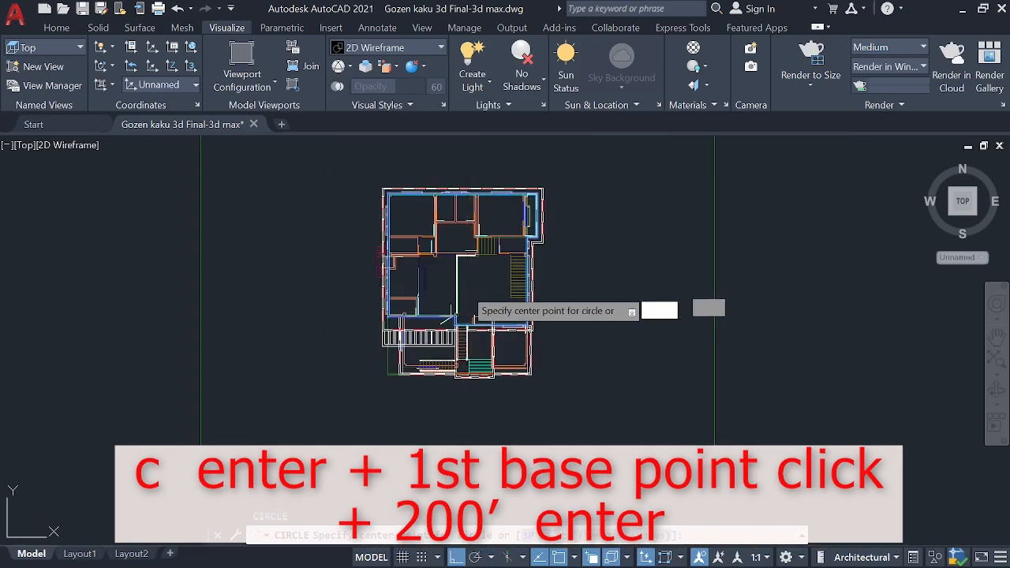
{"action": "scroll", "coordinate": [435, 280], "scroll_direction": "up", "scroll_amount": 2}
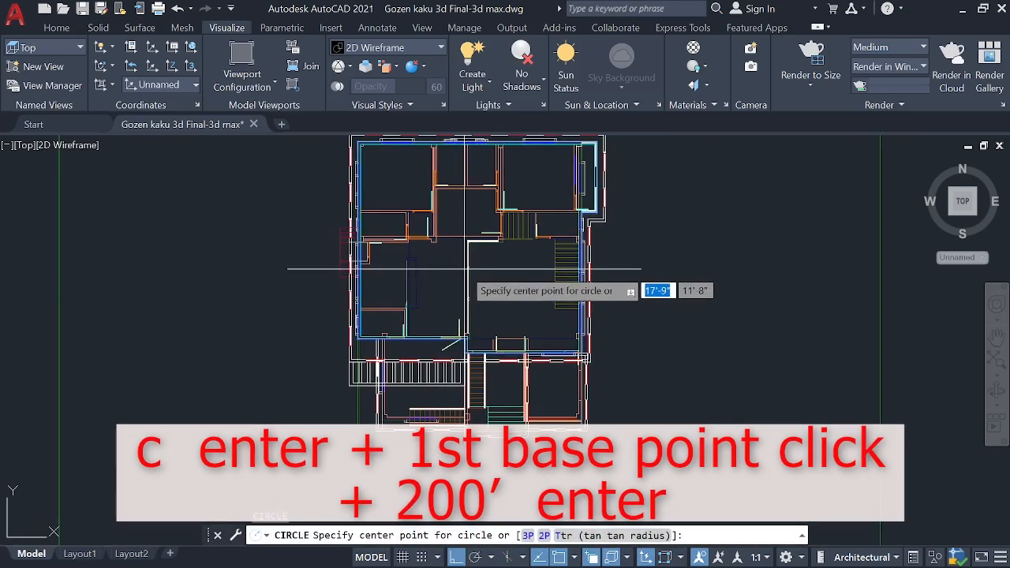
{"action": "left_click", "coordinate": [465, 269]}
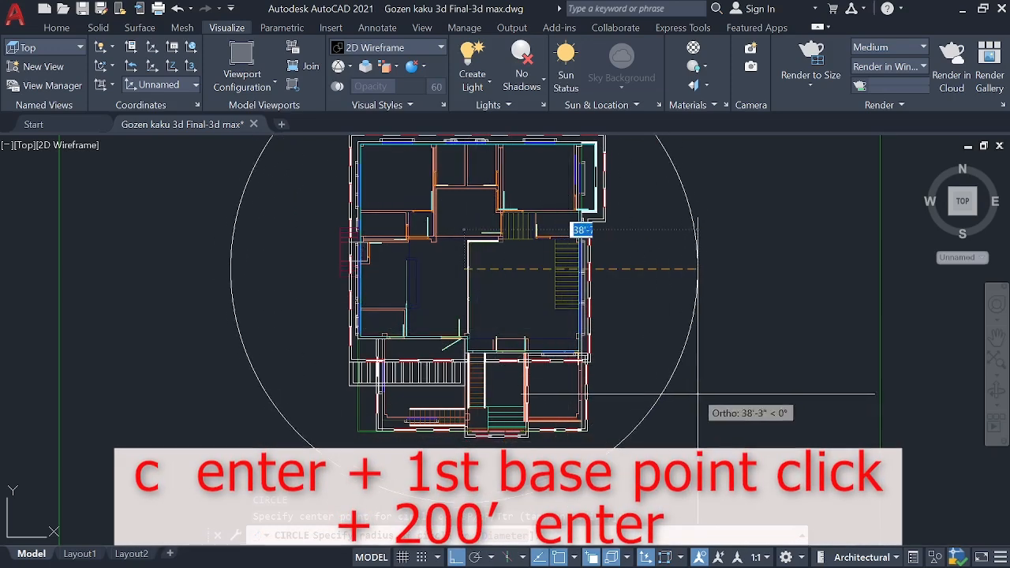
{"action": "scroll", "coordinate": [716, 360], "scroll_direction": "down", "scroll_amount": 2}
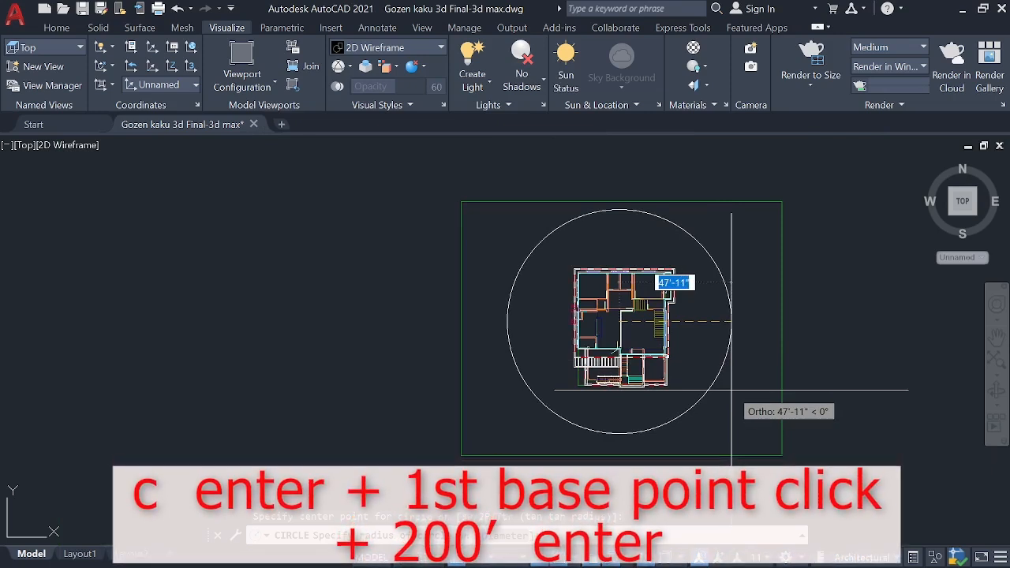
{"action": "type", "text": "200"}
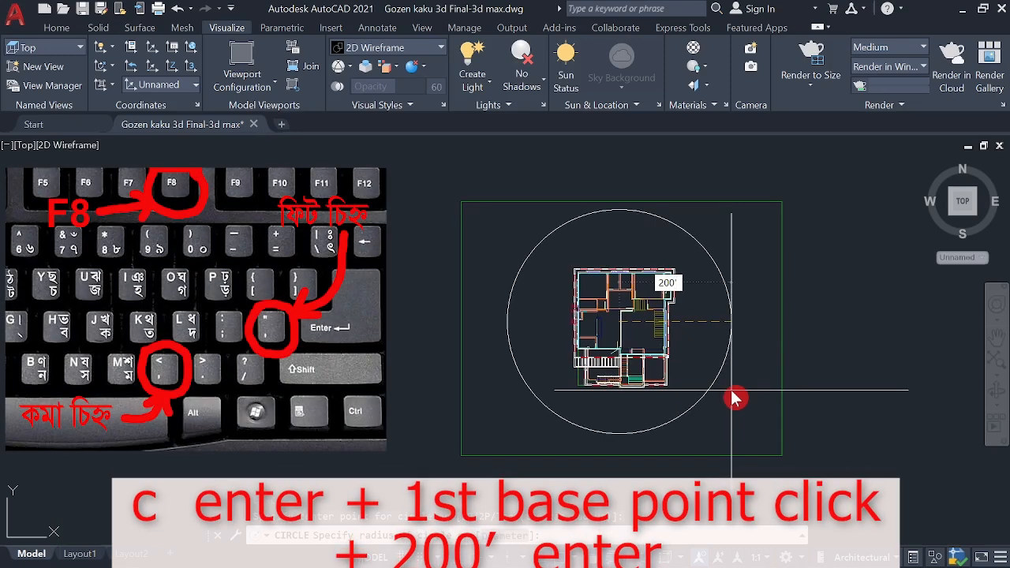
{"action": "key", "text": "Return"}
{"action": "scroll", "coordinate": [426, 321], "scroll_direction": "down", "scroll_amount": 6}
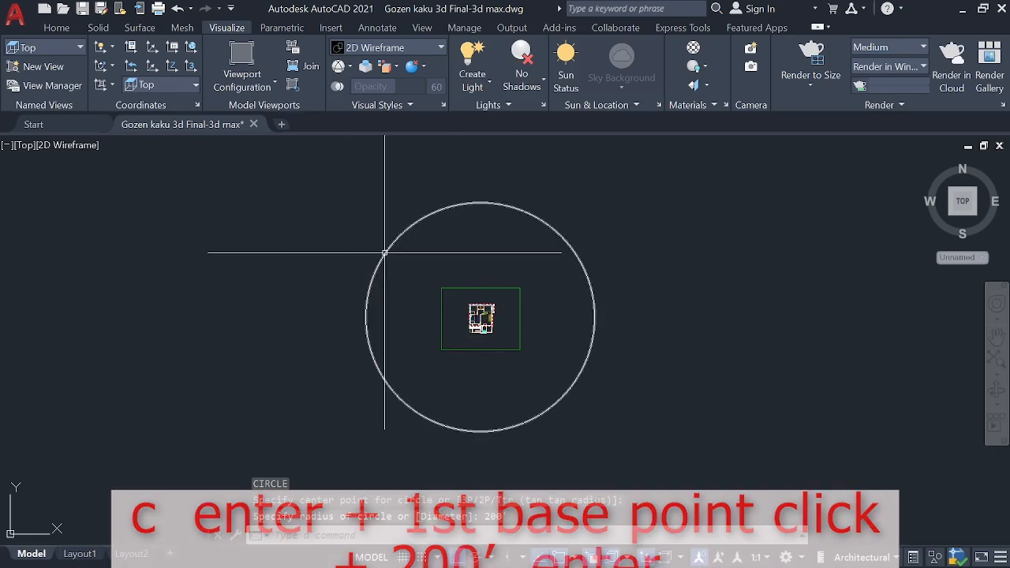
Switch the model to the SW Isometric view
{"action": "left_click", "coordinate": [26, 147]}
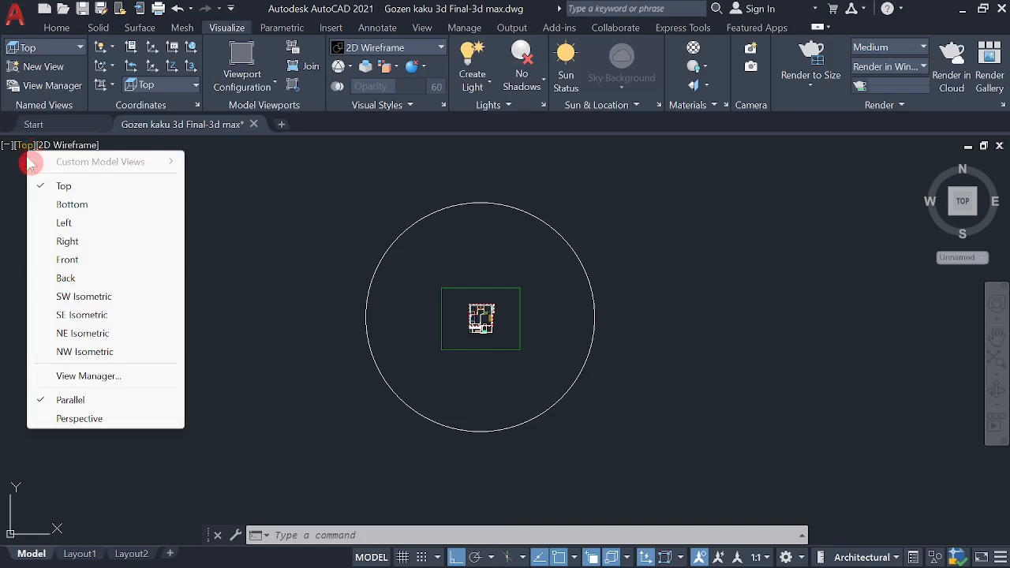
{"action": "left_click", "coordinate": [124, 298]}
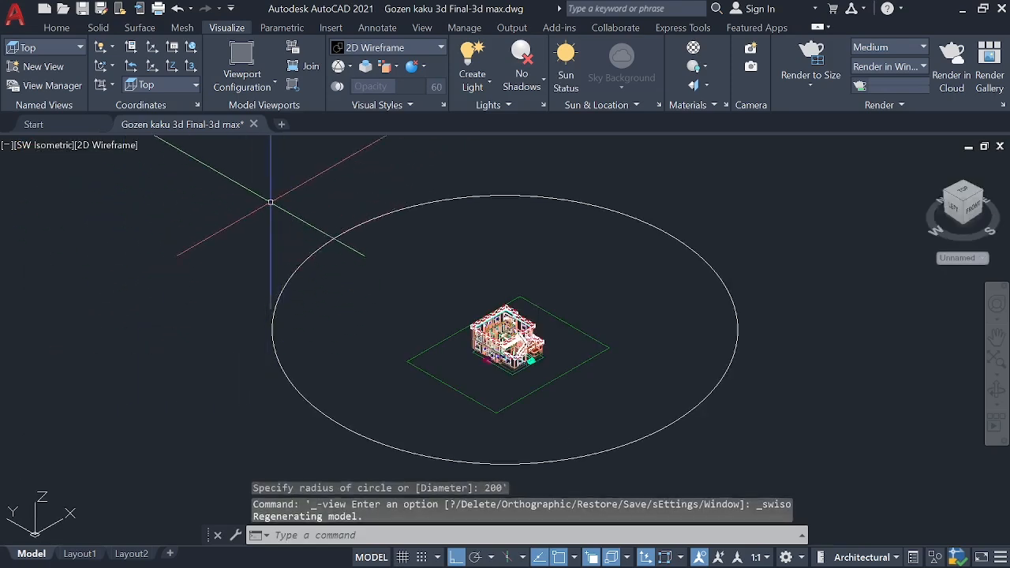
{"action": "scroll", "coordinate": [271, 202], "scroll_direction": "down", "scroll_amount": 6}
{"action": "scroll", "coordinate": [309, 230], "scroll_direction": "up", "scroll_amount": 4}
{"action": "scroll", "coordinate": [312, 228], "scroll_direction": "up", "scroll_amount": 4}
{"action": "middle_click_drag", "start_coordinate": [342, 311], "coordinate": [448, 340]}
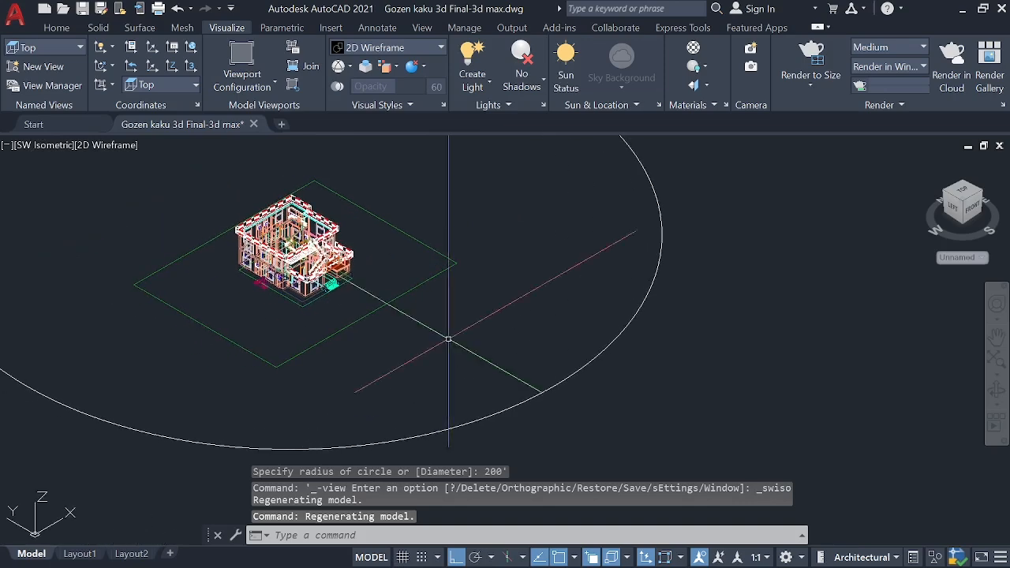
{"action": "scroll", "coordinate": [489, 340], "scroll_direction": "down", "scroll_amount": 4}
{"action": "scroll", "coordinate": [491, 362], "scroll_direction": "up", "scroll_amount": 6}
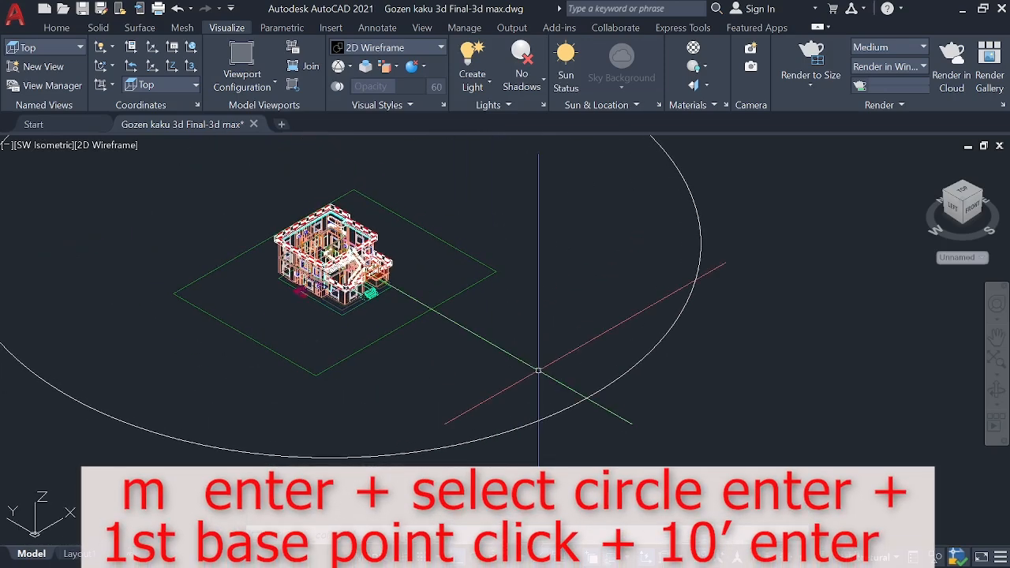
Move the large circle 10' straight up along the Z axis
{"action": "type", "text": "m"}
{"action": "key", "text": "Return"}
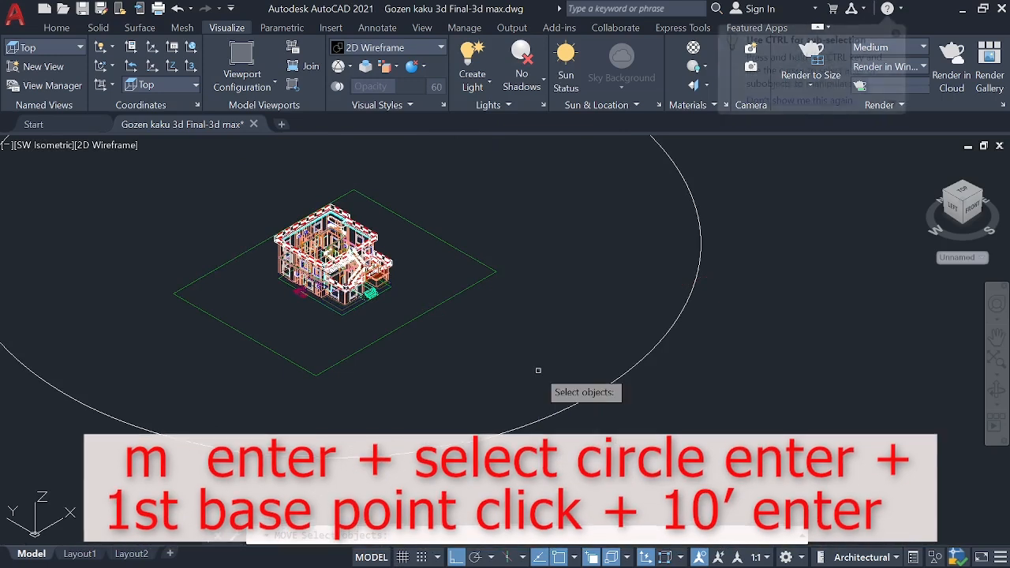
{"action": "left_click", "coordinate": [577, 403]}
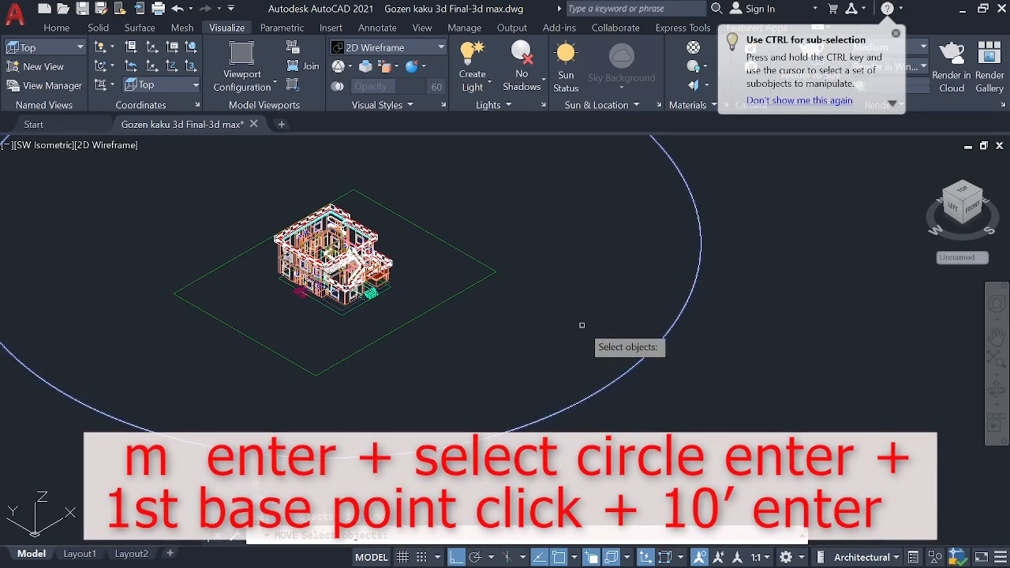
{"action": "key", "text": "Return"}
{"action": "scroll", "coordinate": [588, 331], "scroll_direction": "down", "scroll_amount": 4}
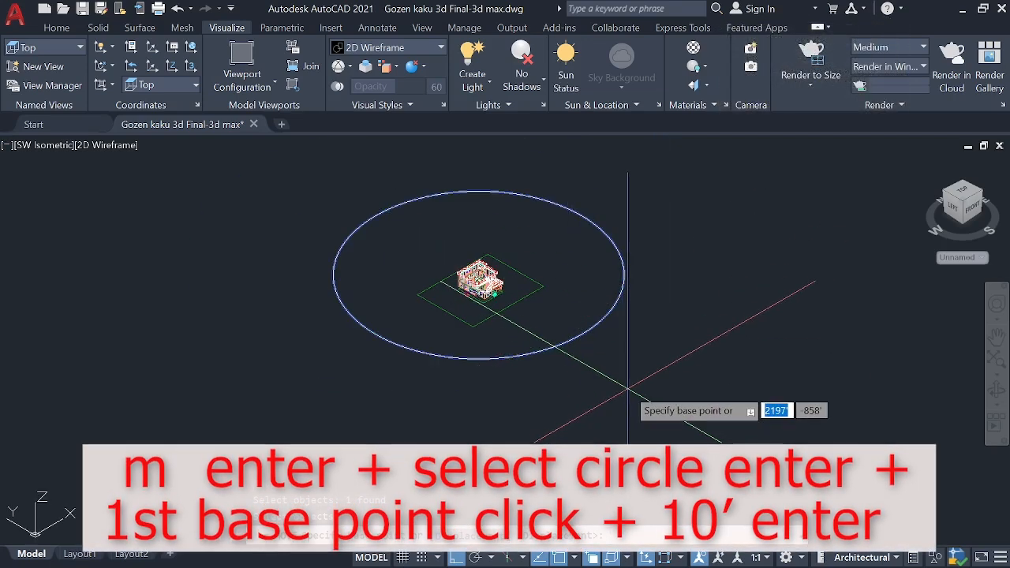
{"action": "left_click", "coordinate": [627, 386]}
{"action": "scroll", "coordinate": [649, 284], "scroll_direction": "down", "scroll_amount": 2}
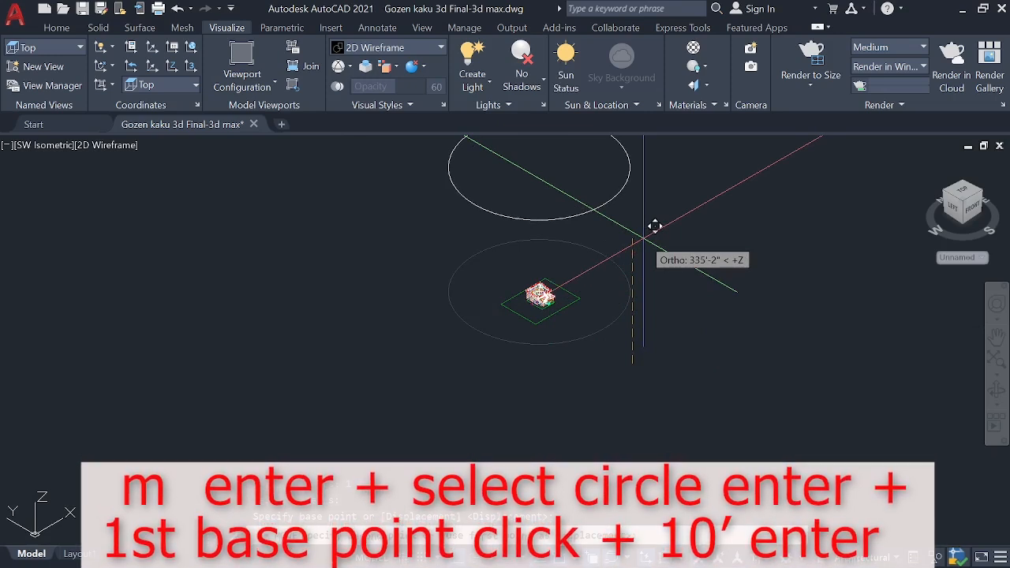
{"action": "type", "text": "10"}
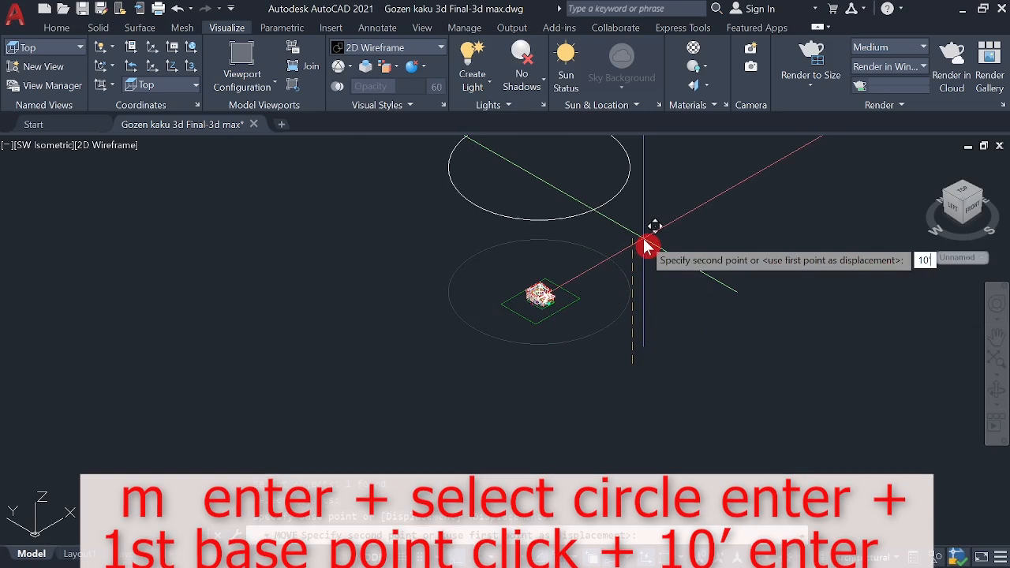
{"action": "key", "text": "Return"}
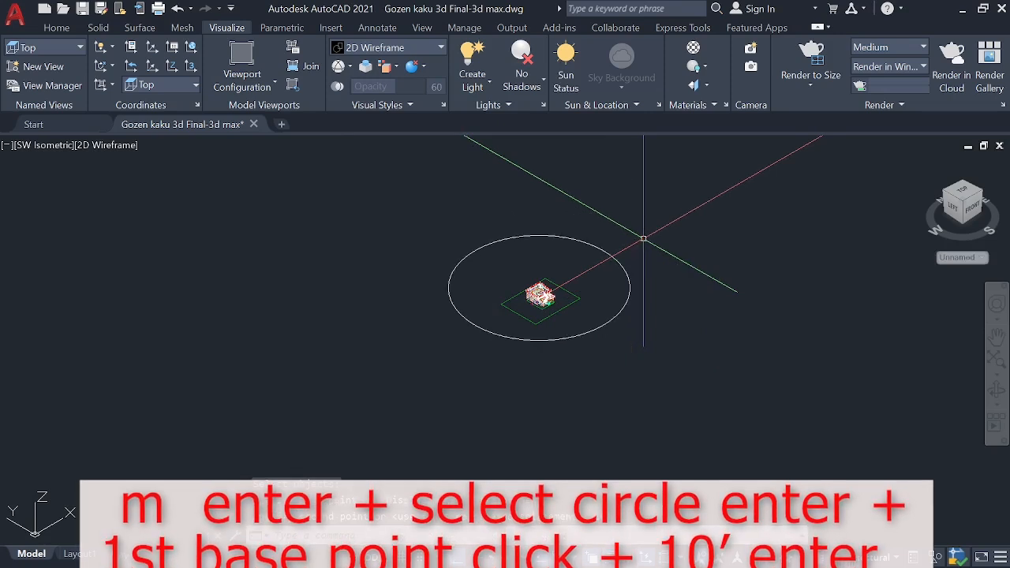
Start a motion path animation with ANIPATH and link the camera to the large circle as its path, keeping the default path name
{"action": "scroll", "coordinate": [599, 259], "scroll_direction": "down", "scroll_amount": 2}
{"action": "scroll", "coordinate": [601, 255], "scroll_direction": "up", "scroll_amount": 5}
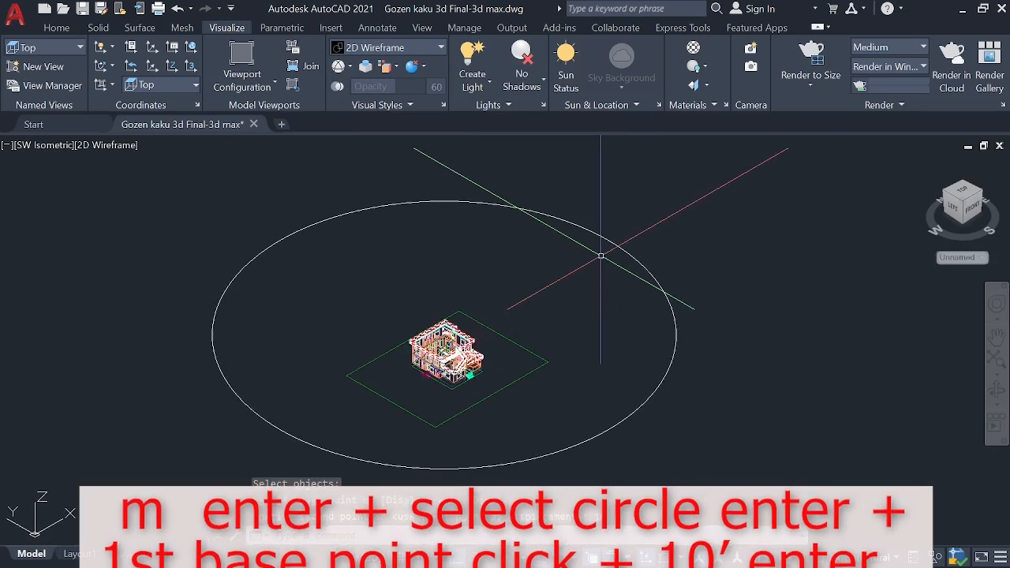
{"action": "scroll", "coordinate": [601, 255], "scroll_direction": "down", "scroll_amount": 4}
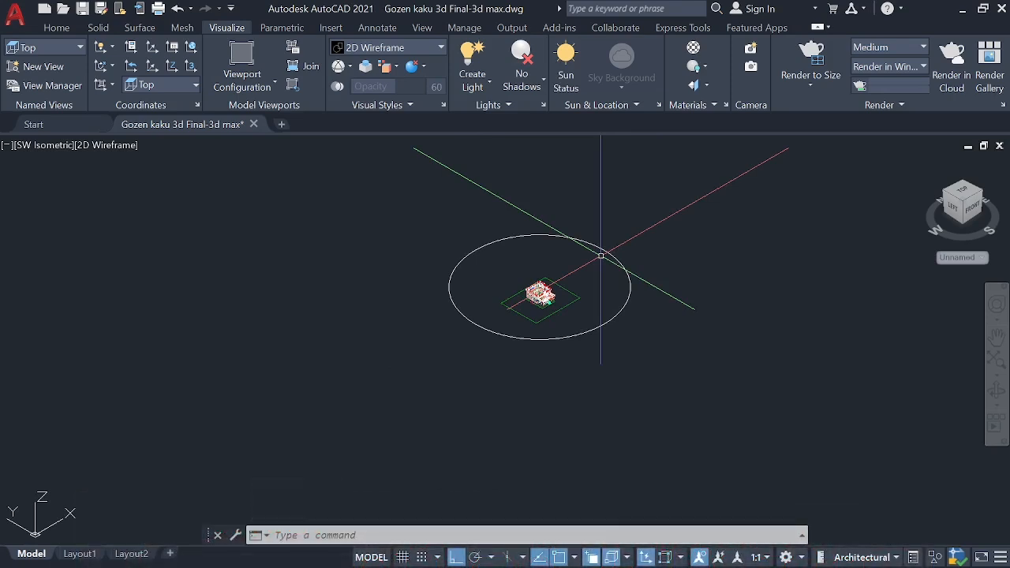
{"action": "scroll", "coordinate": [601, 256], "scroll_direction": "up", "scroll_amount": 4}
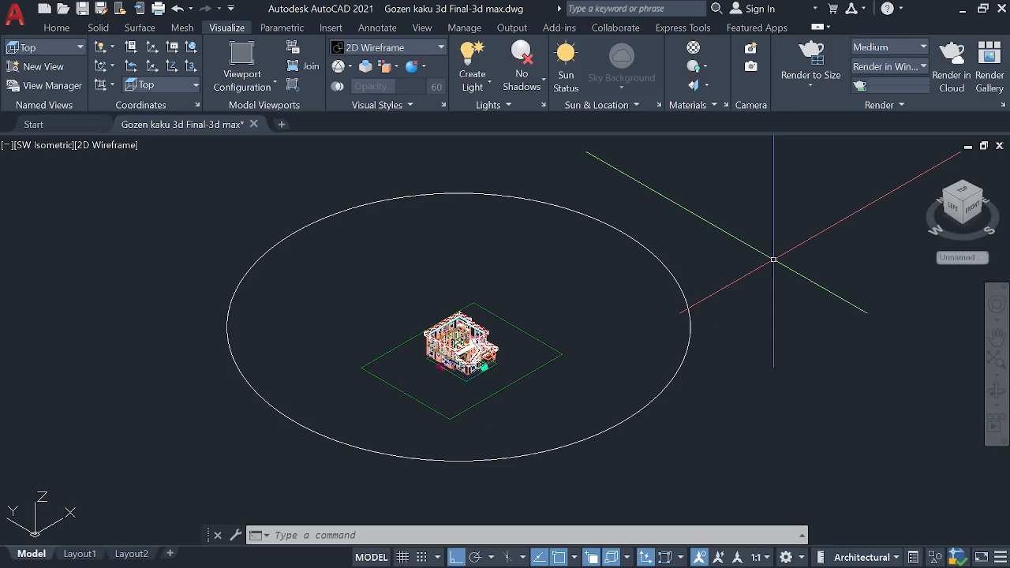
{"action": "type", "text": "ANIPATH"}
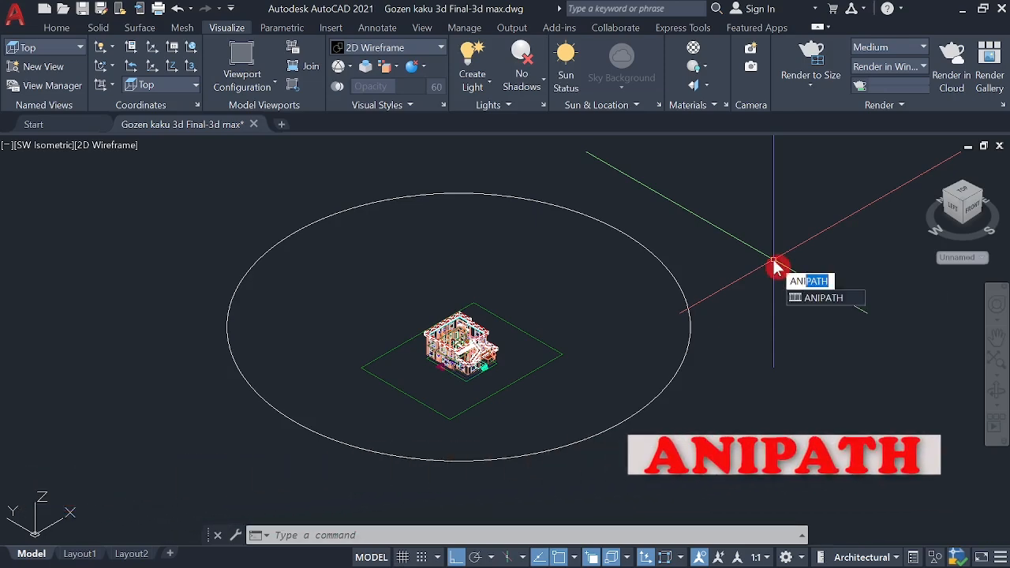
{"action": "key", "text": "Return"}
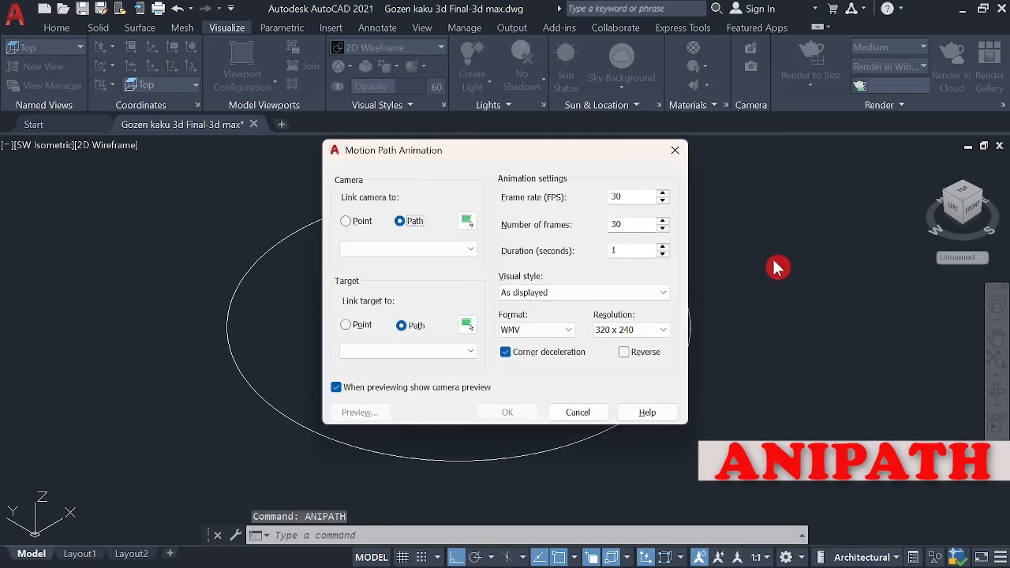
{"action": "left_click_drag", "start_coordinate": [482, 150], "coordinate": [672, 169]}
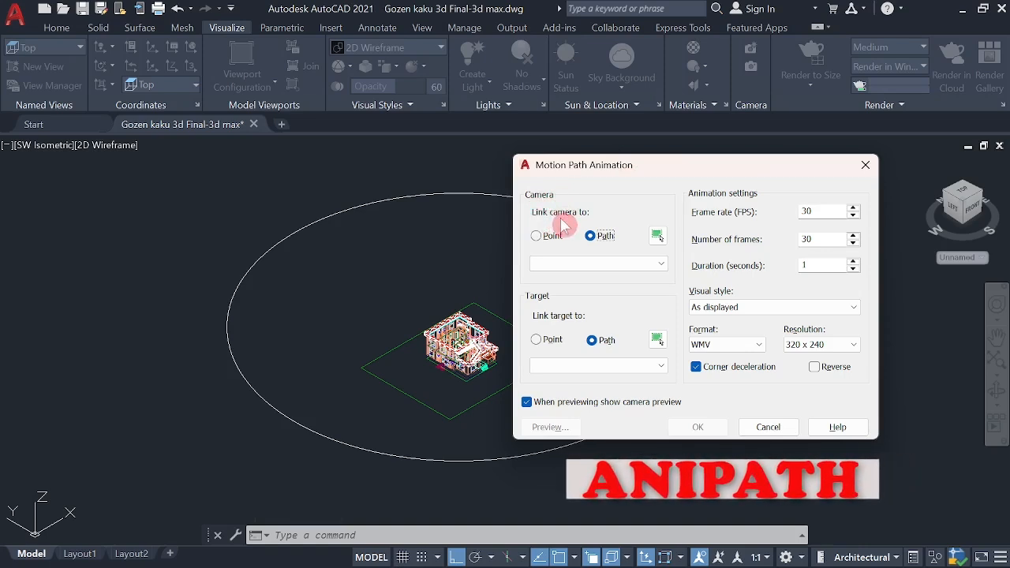
{"action": "left_click", "coordinate": [614, 234]}
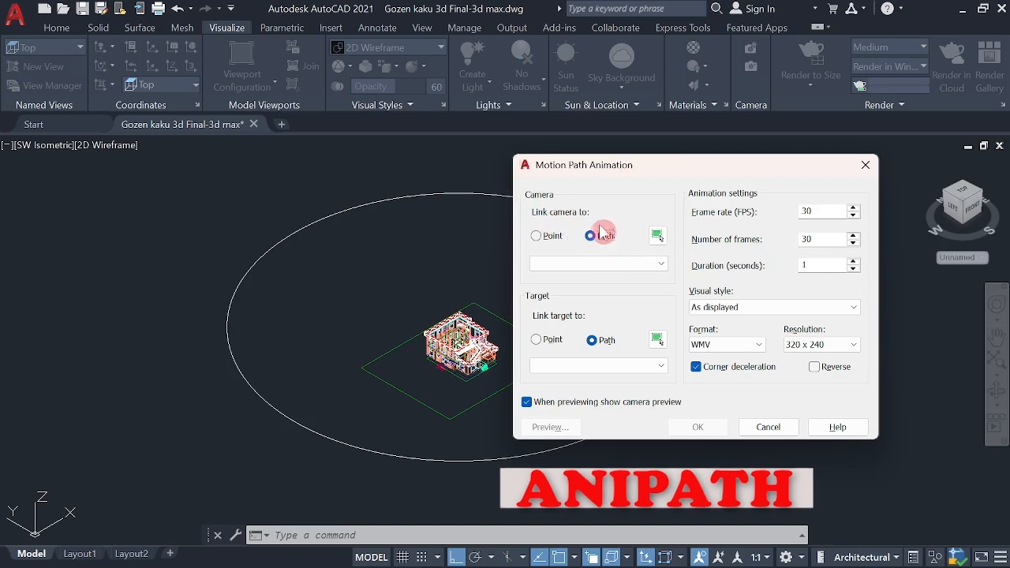
{"action": "left_click", "coordinate": [657, 239]}
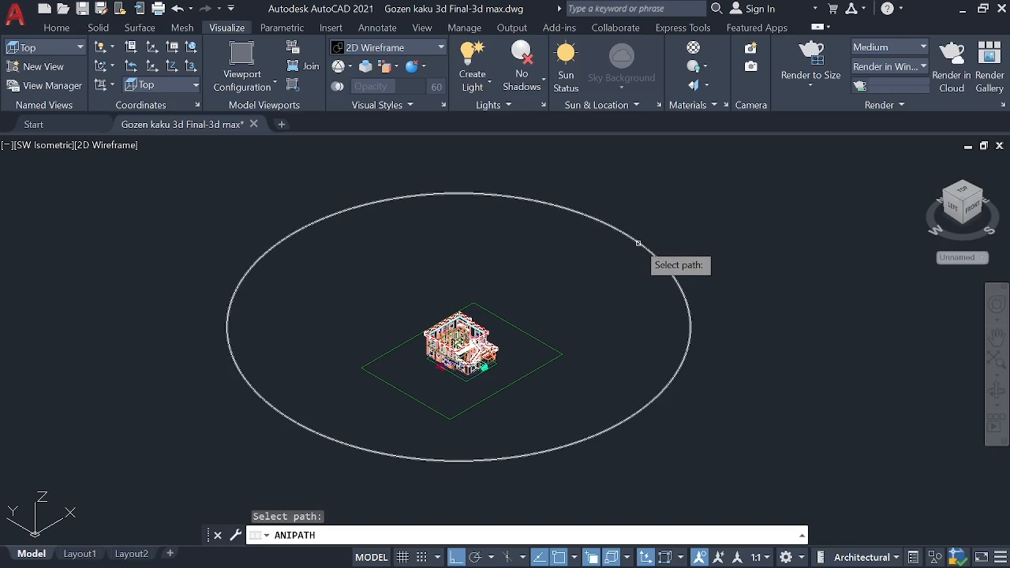
{"action": "left_click", "coordinate": [638, 243]}
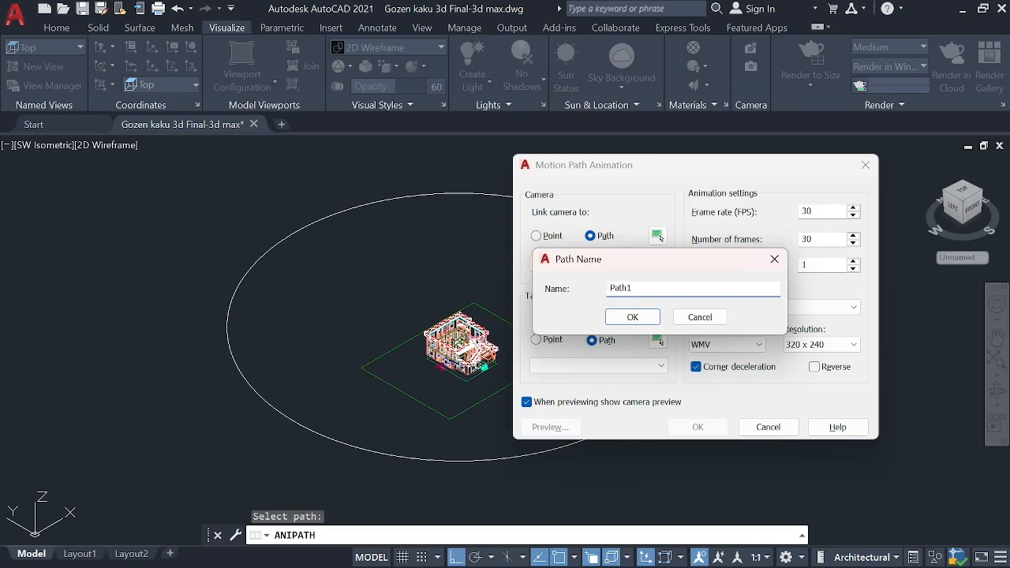
{"action": "left_click", "coordinate": [634, 317]}
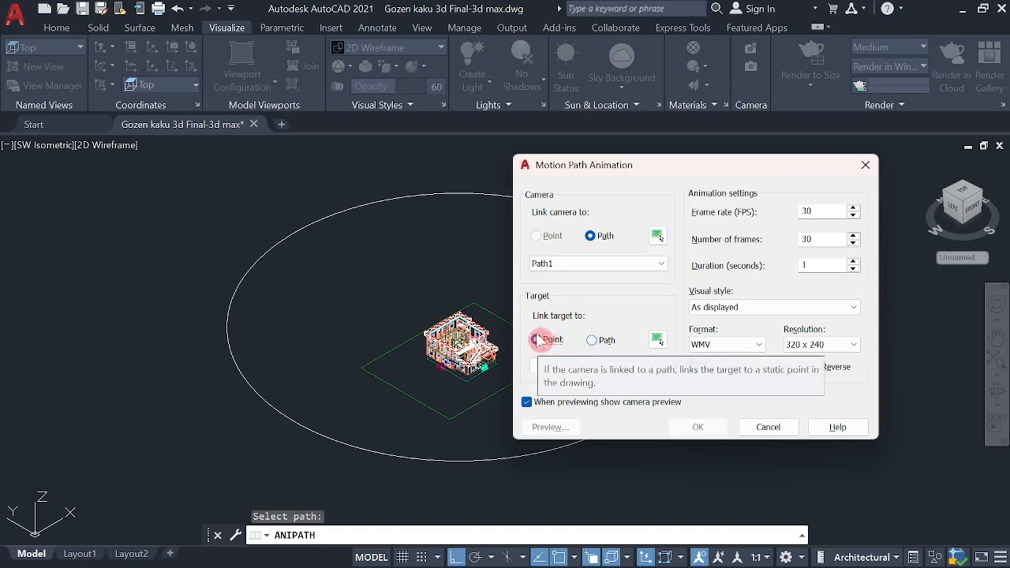
Link the camera target to a point at the centre of the large circle, keeping the default point name
{"action": "left_click", "coordinate": [658, 340]}
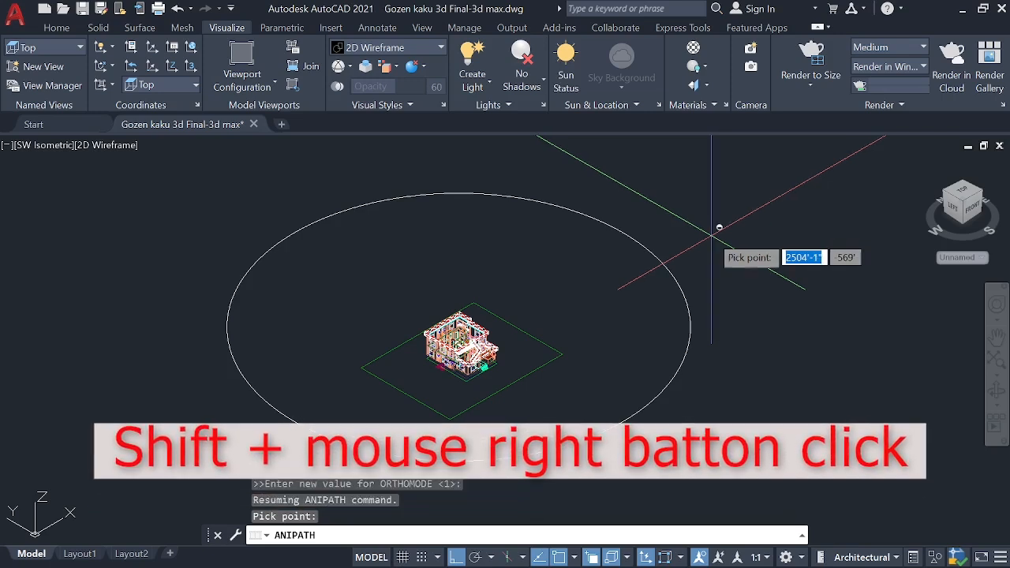
{"action": "right_click", "coordinate": [711, 237], "text": "shift"}
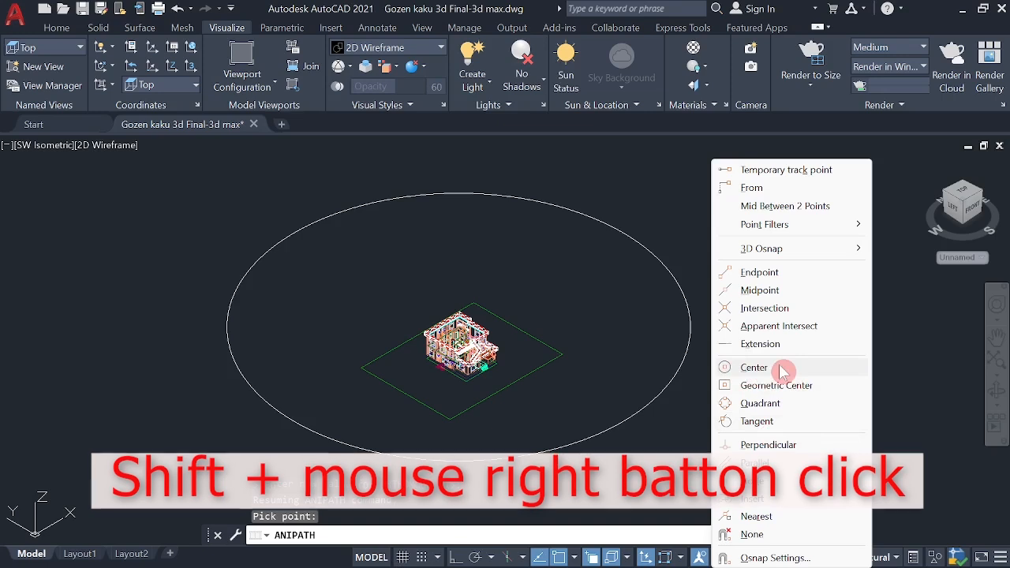
{"action": "left_click", "coordinate": [754, 368]}
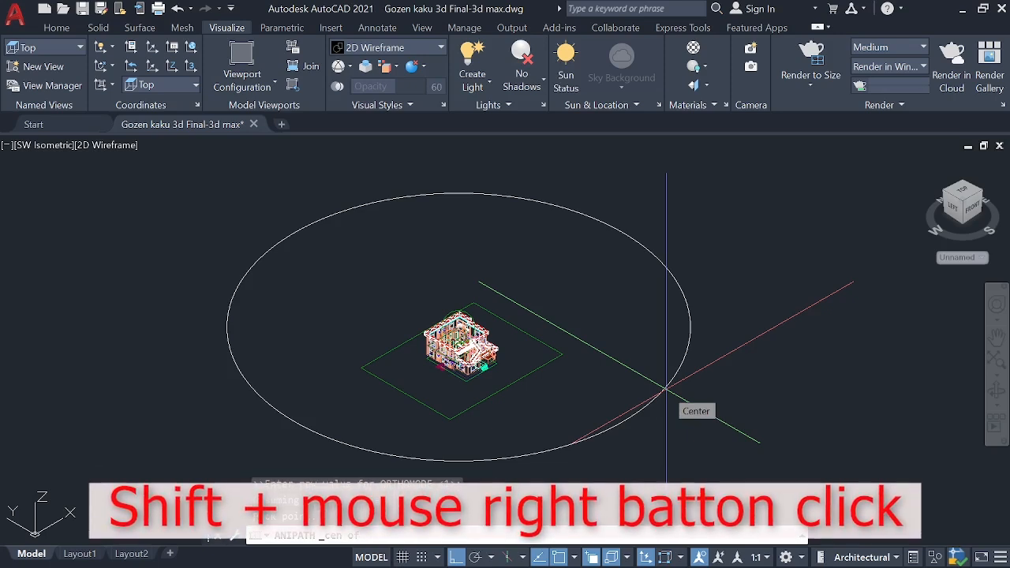
{"action": "left_click", "coordinate": [666, 389]}
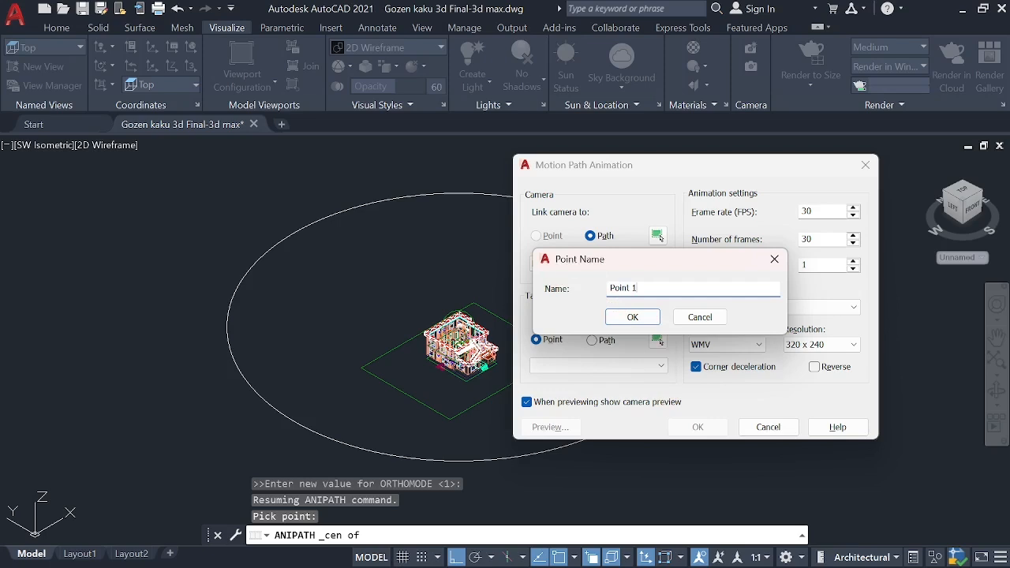
{"action": "left_click", "coordinate": [644, 319]}
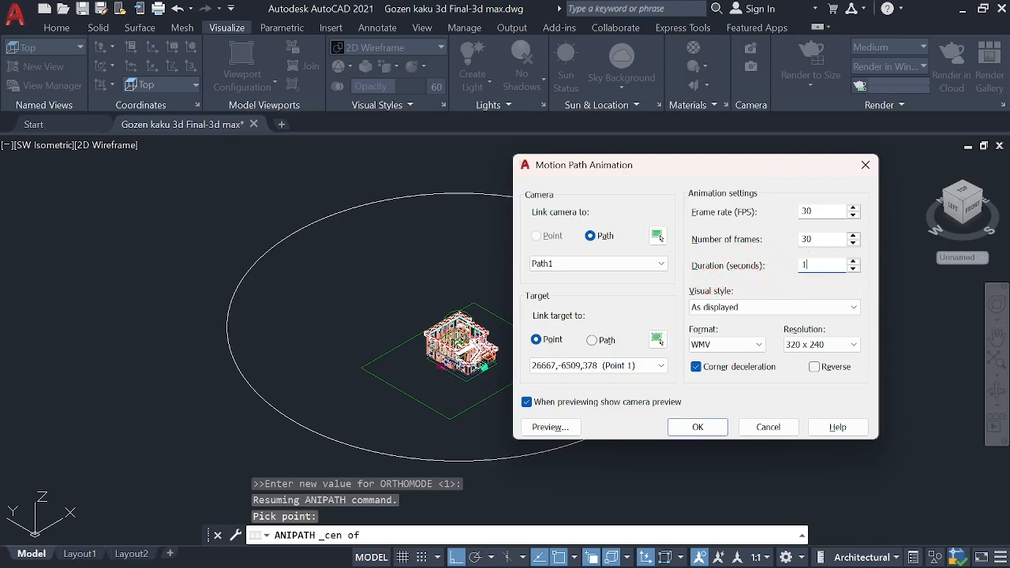
Set the animation duration to 8 seconds, the visual style to Shaded and the output format to MPG
{"action": "key", "text": "BackSpace"}
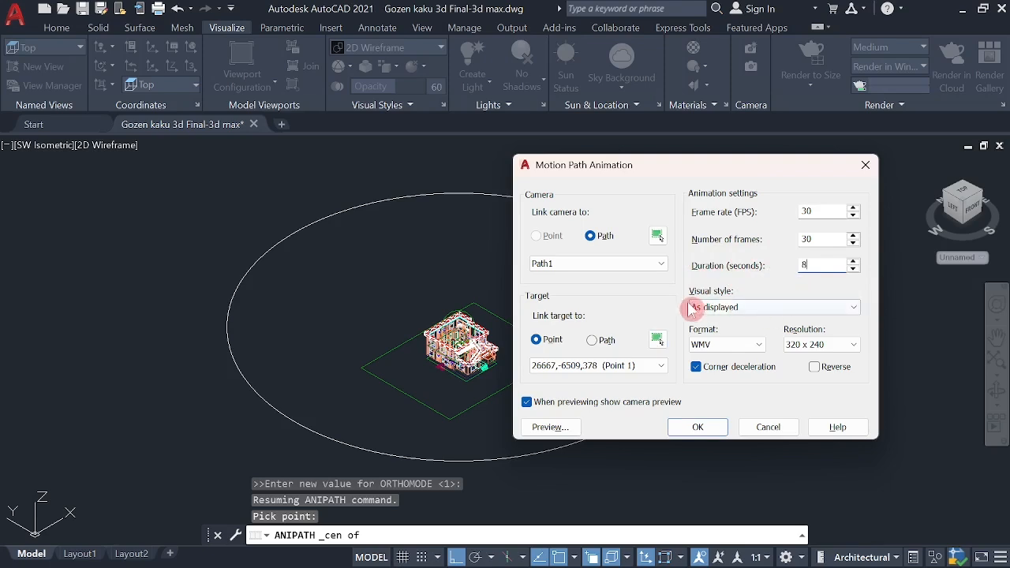
{"action": "left_click", "coordinate": [772, 308]}
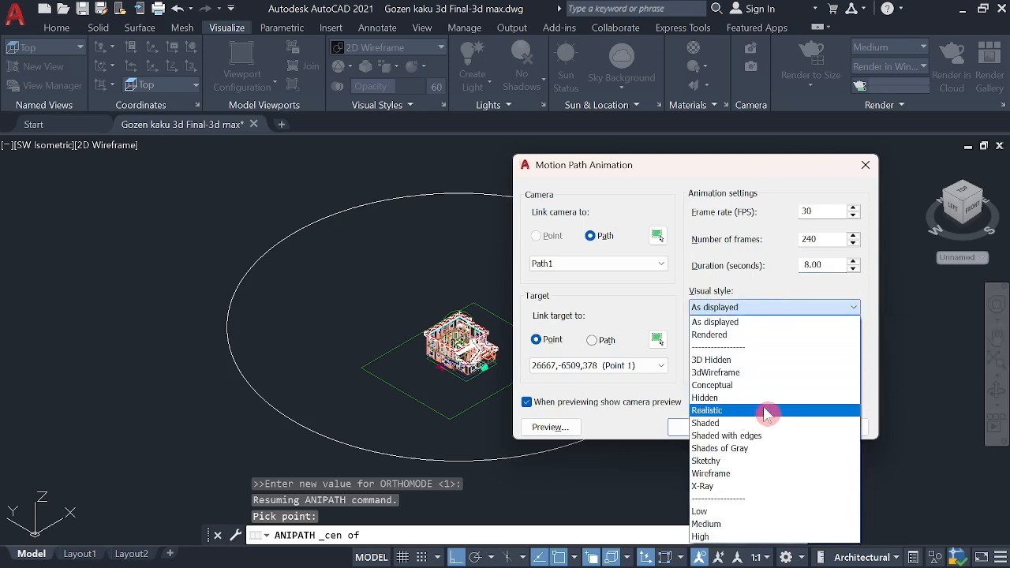
{"action": "left_click", "coordinate": [769, 422]}
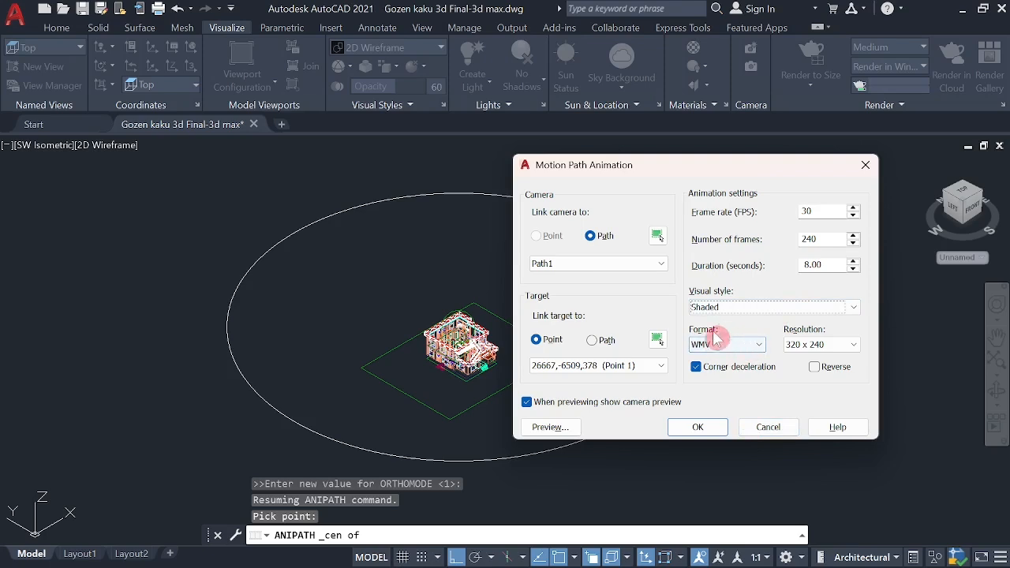
{"action": "left_click", "coordinate": [747, 349]}
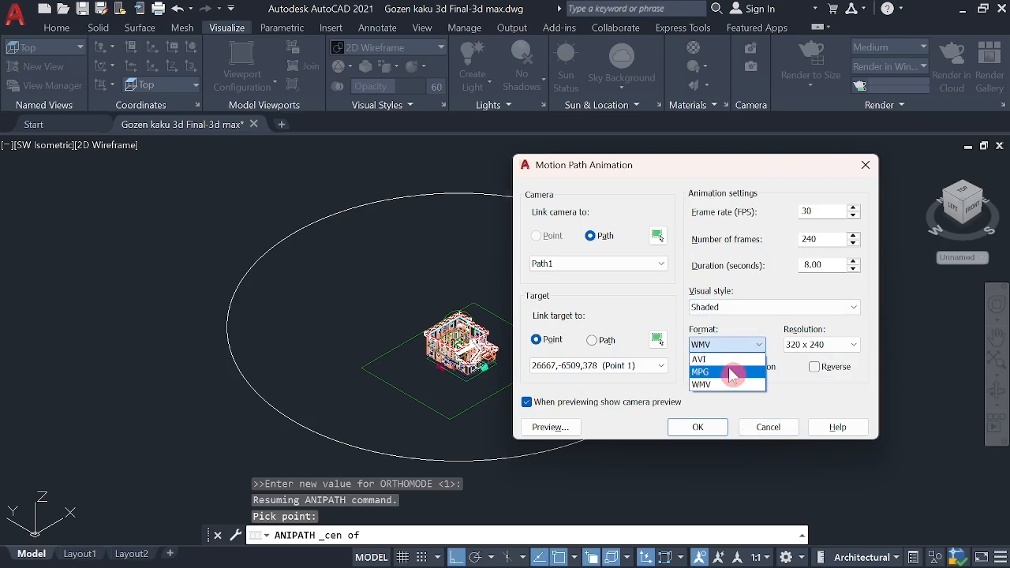
{"action": "left_click", "coordinate": [732, 372]}
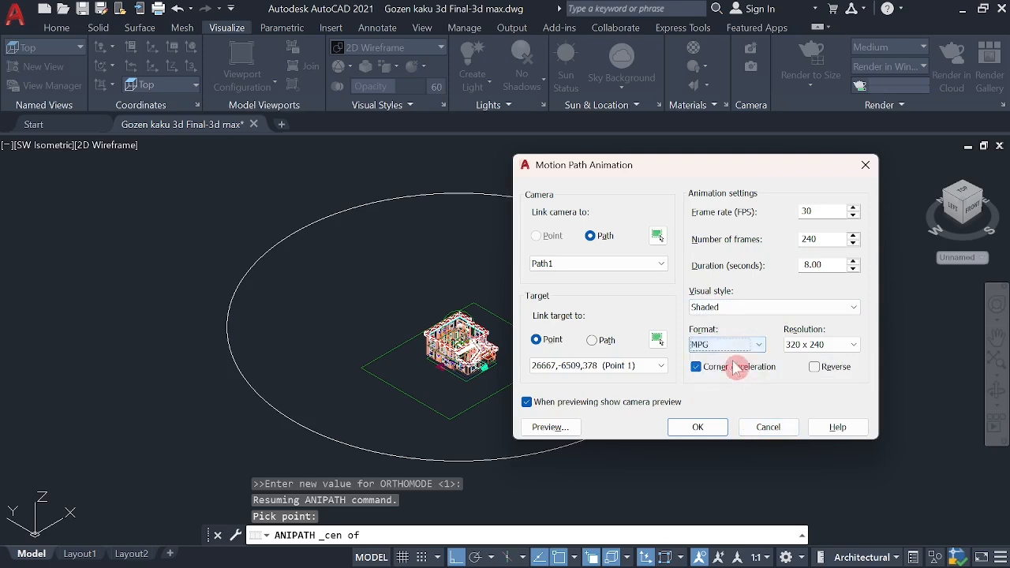
{"action": "left_click", "coordinate": [854, 344]}
{"action": "left_click", "coordinate": [854, 349]}
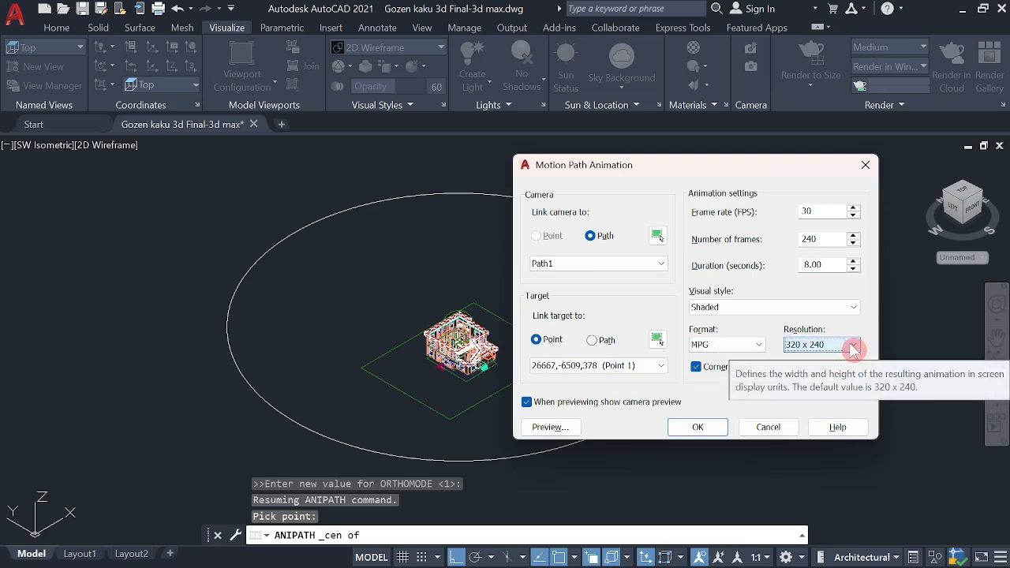
Preview the camera animation around the house in the Shaded style, replay it, pause it and close the preview
{"action": "left_click", "coordinate": [552, 426]}
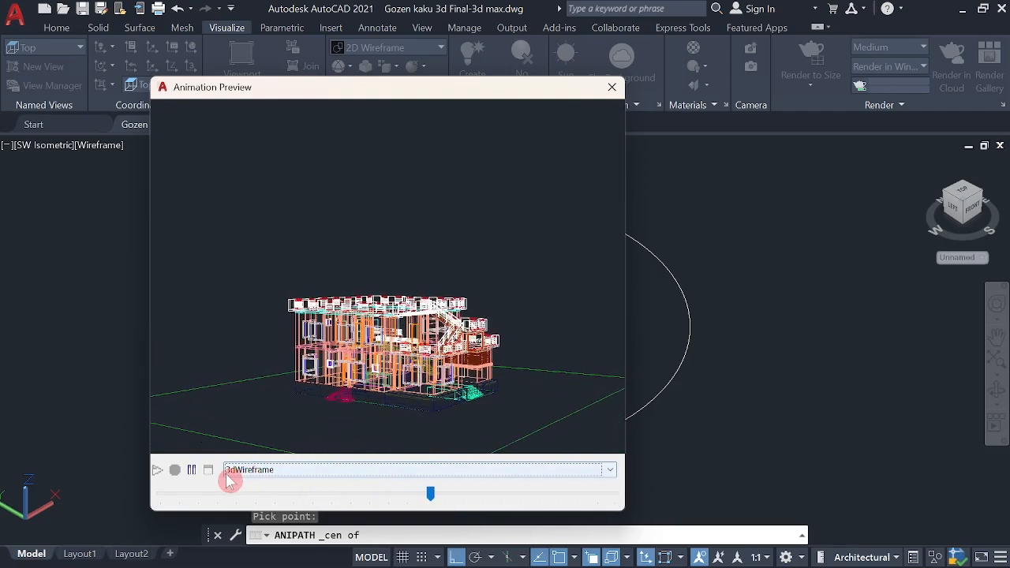
{"action": "left_click", "coordinate": [565, 473]}
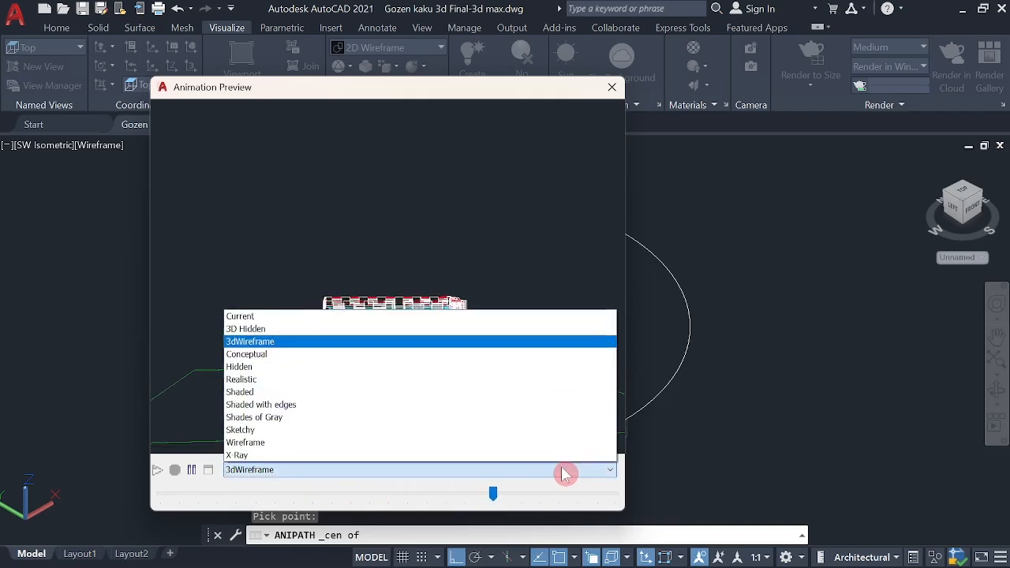
{"action": "left_click", "coordinate": [394, 392]}
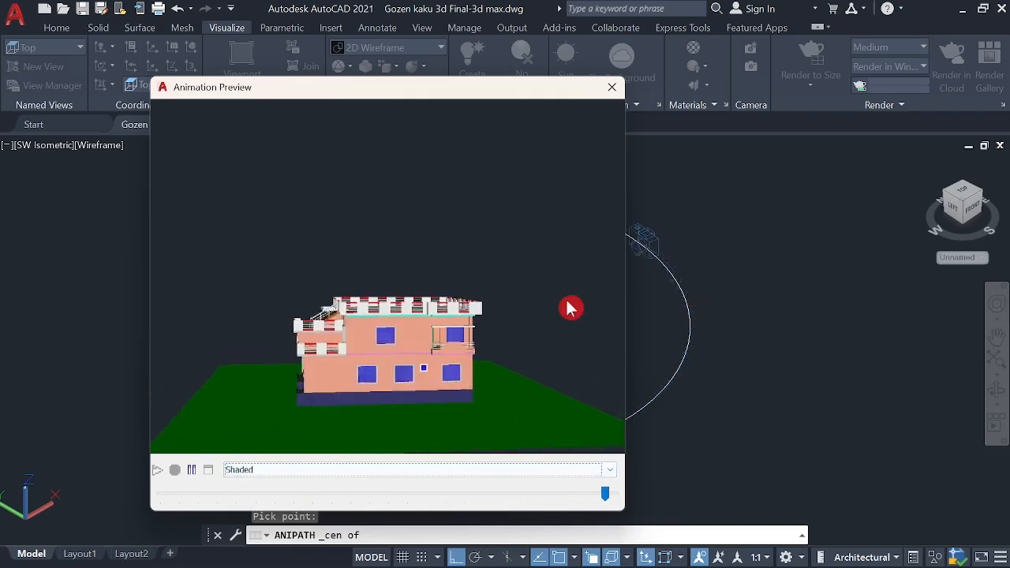
{"action": "left_click", "coordinate": [163, 472]}
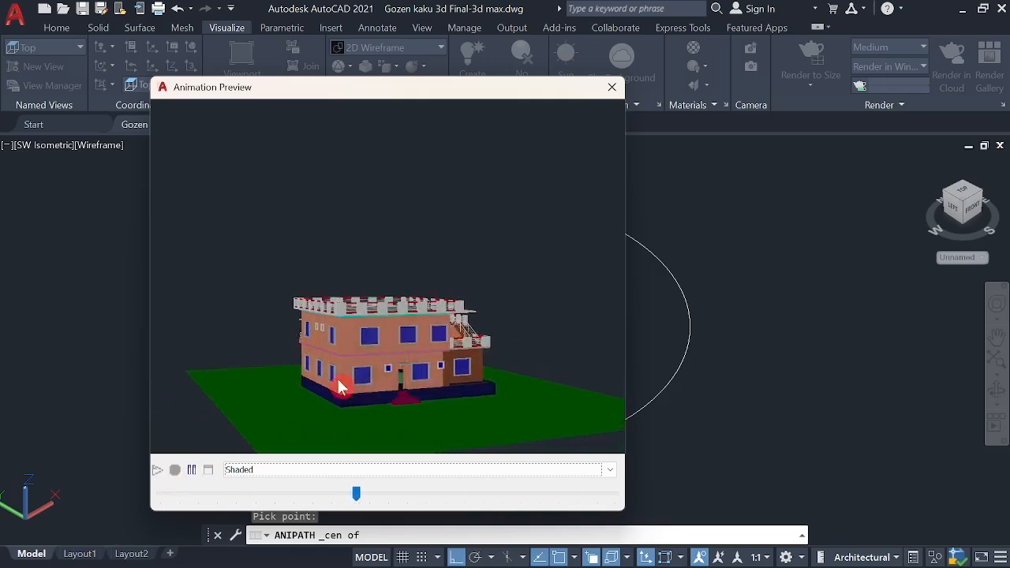
{"action": "left_click", "coordinate": [193, 471]}
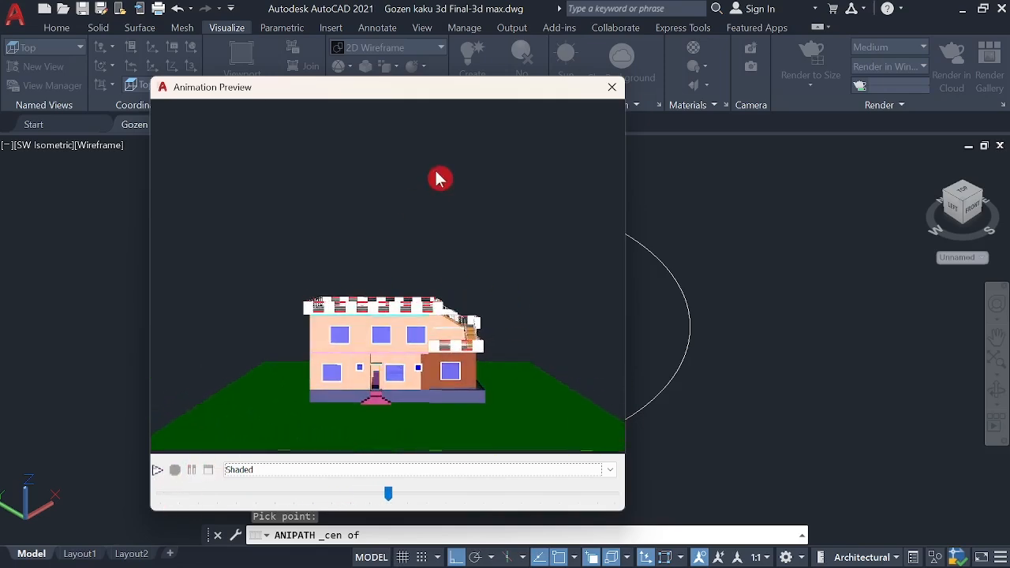
{"action": "left_click", "coordinate": [611, 88]}
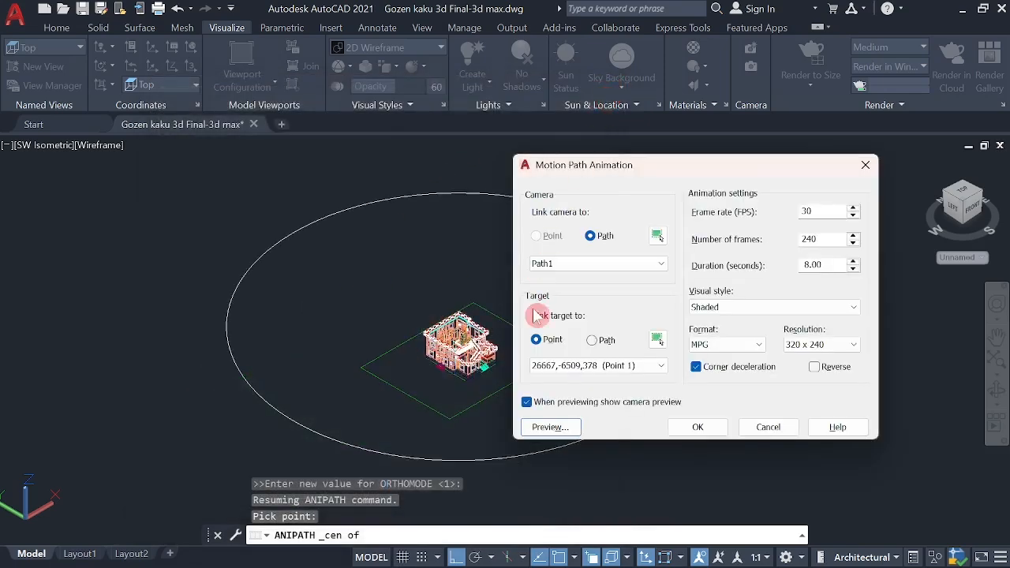
Set the animation resolution to 1024 x 768 and export it to the Documents folder as the MPEG file mpg1
{"action": "left_click", "coordinate": [854, 348]}
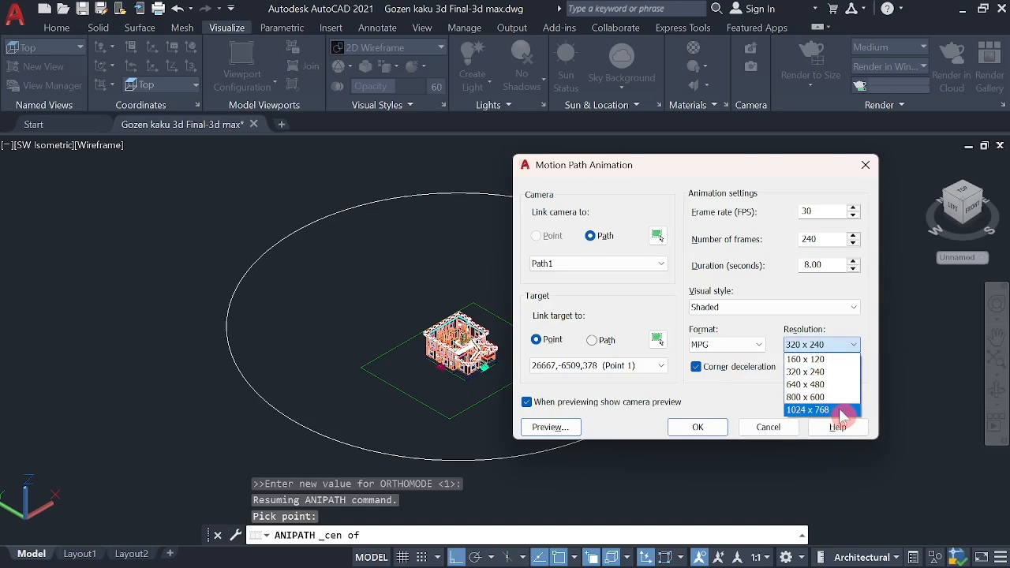
{"action": "left_click", "coordinate": [813, 409]}
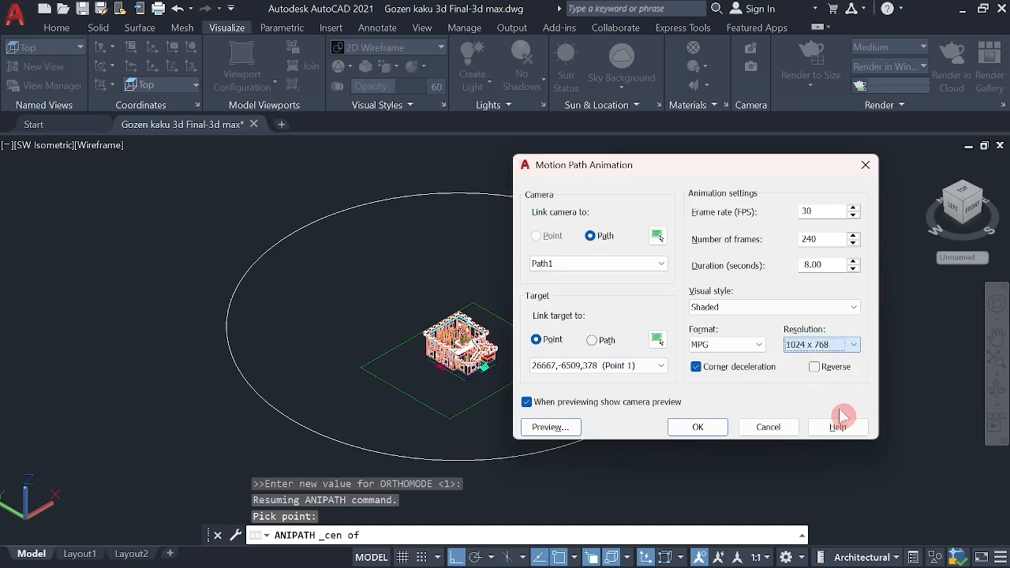
{"action": "left_click", "coordinate": [699, 429]}
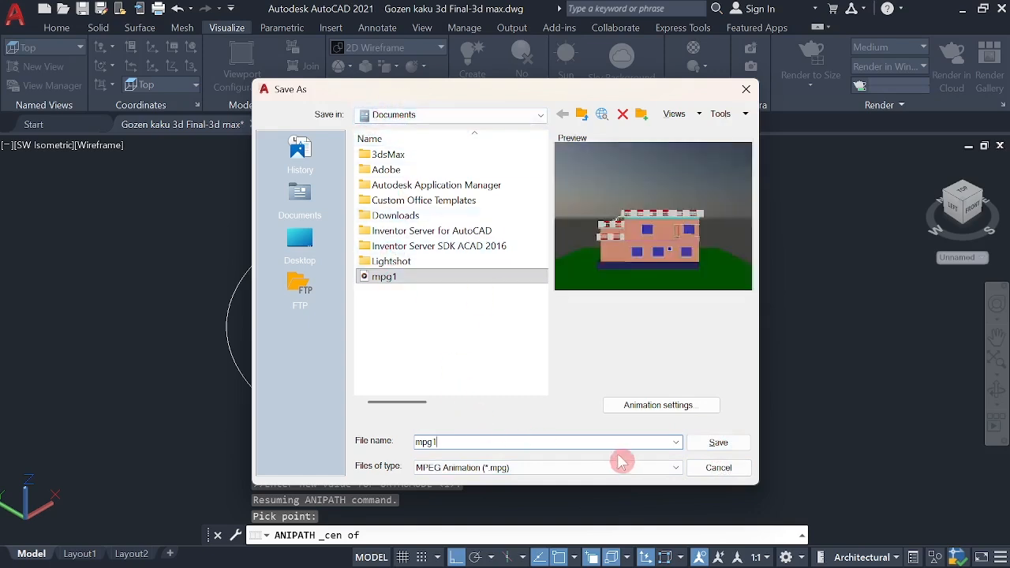
{"action": "left_click", "coordinate": [716, 443]}
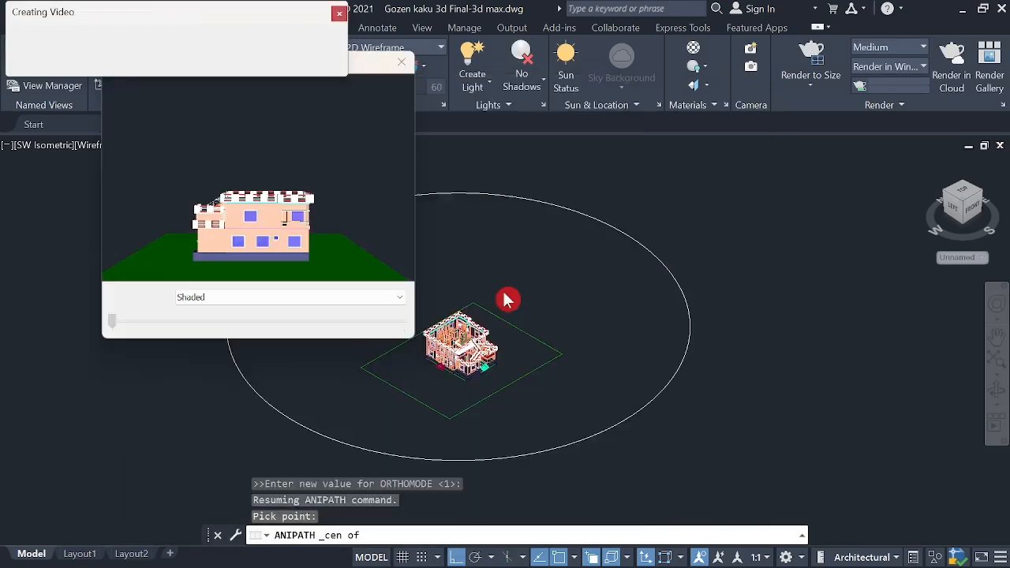
{"action": "left_click", "coordinate": [196, 299]}
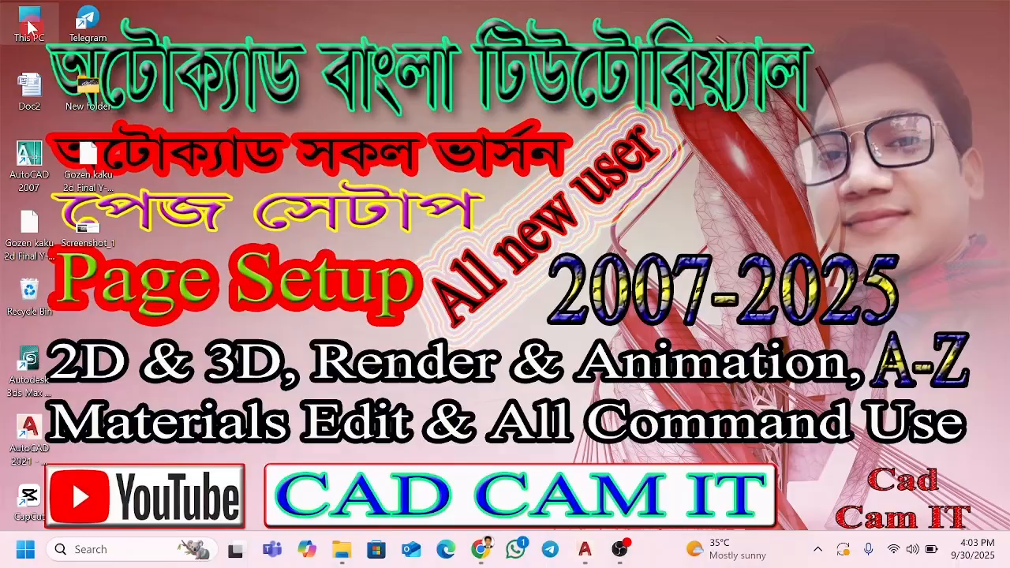
Switch to File Explorer, find the mpg1 video in the Documents folder and play it with Windows Media Player Legacy
{"action": "double_click", "coordinate": [28, 25]}
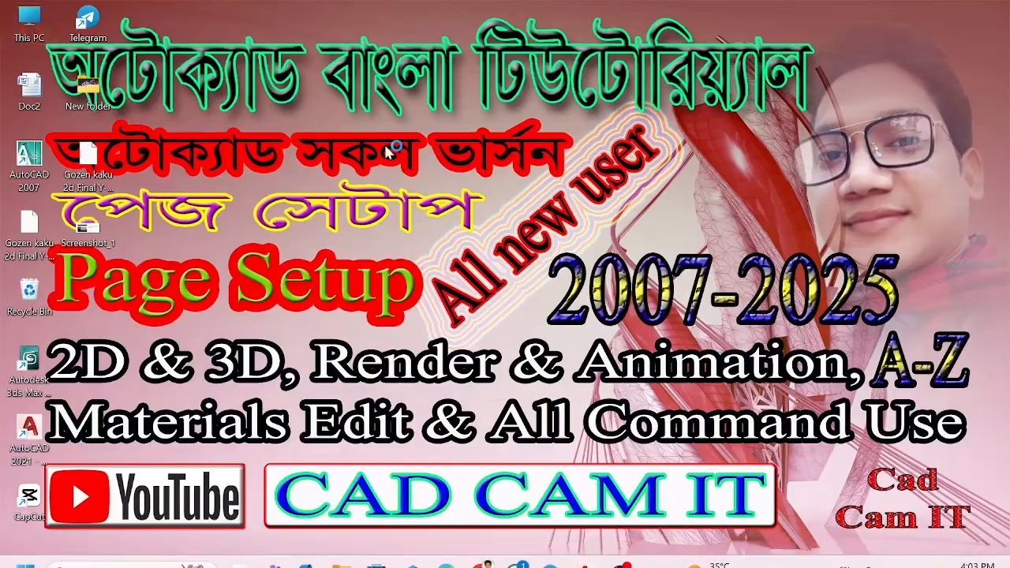
{"action": "left_click", "coordinate": [79, 149]}
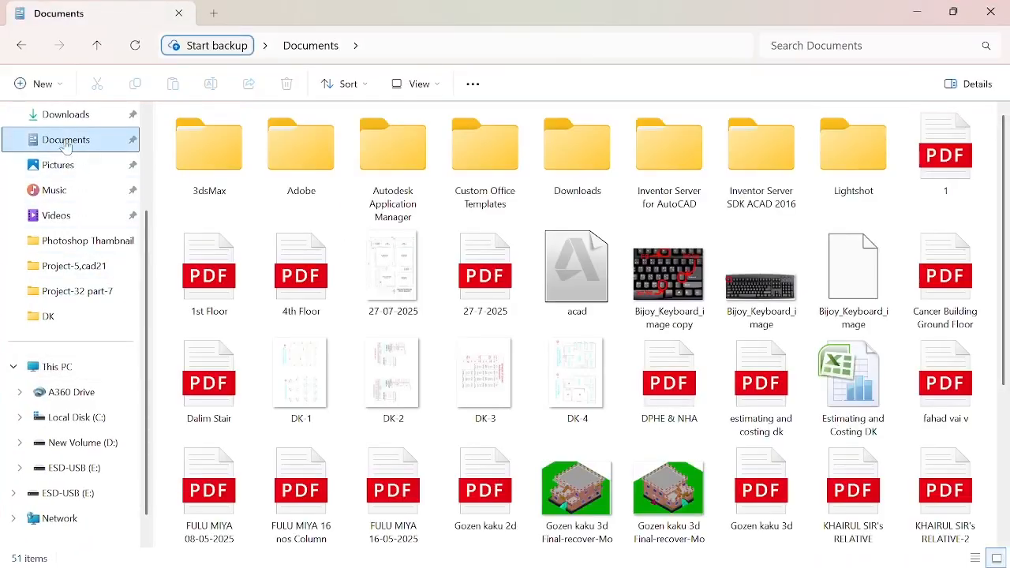
{"action": "scroll", "coordinate": [527, 237], "scroll_direction": "down", "scroll_amount": 3}
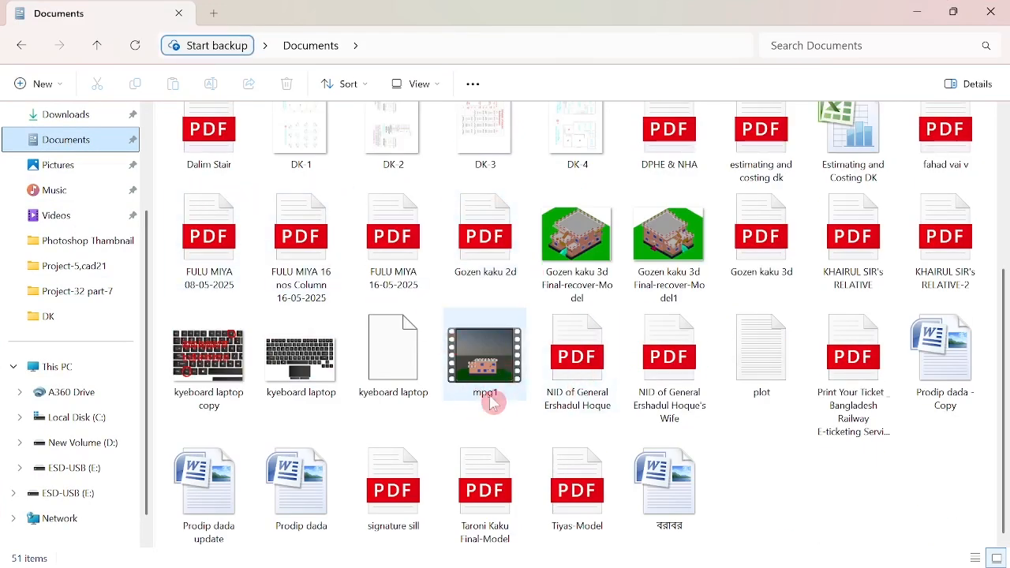
{"action": "left_click", "coordinate": [491, 363]}
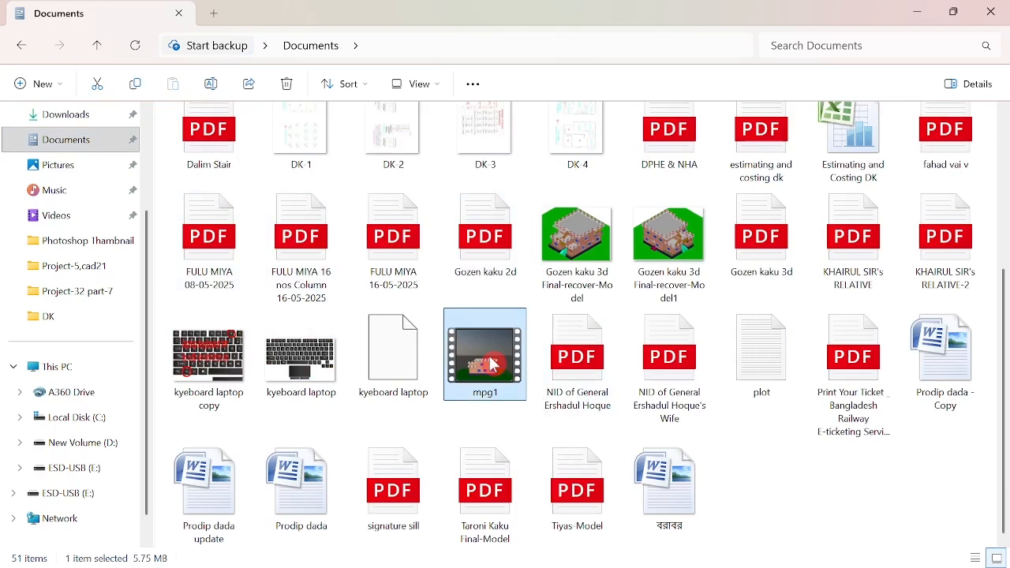
{"action": "right_click", "coordinate": [491, 363]}
{"action": "mouse_move", "coordinate": [713, 254]}
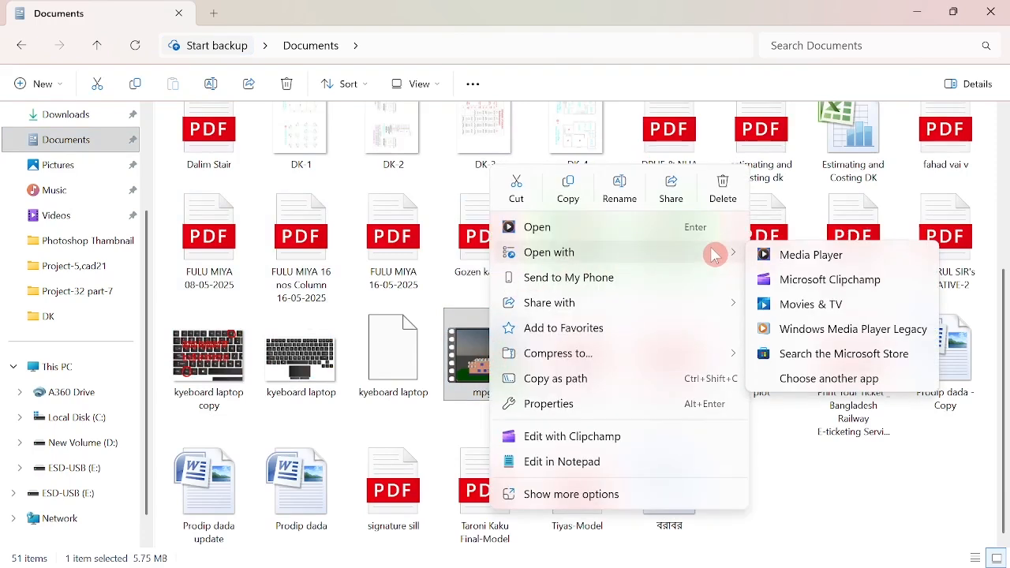
{"action": "left_click", "coordinate": [826, 338]}
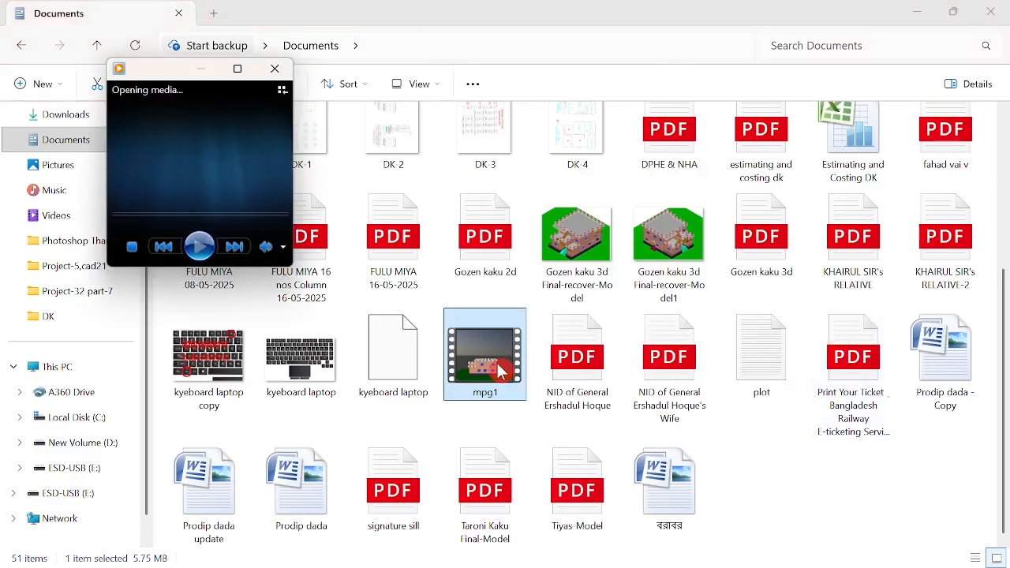